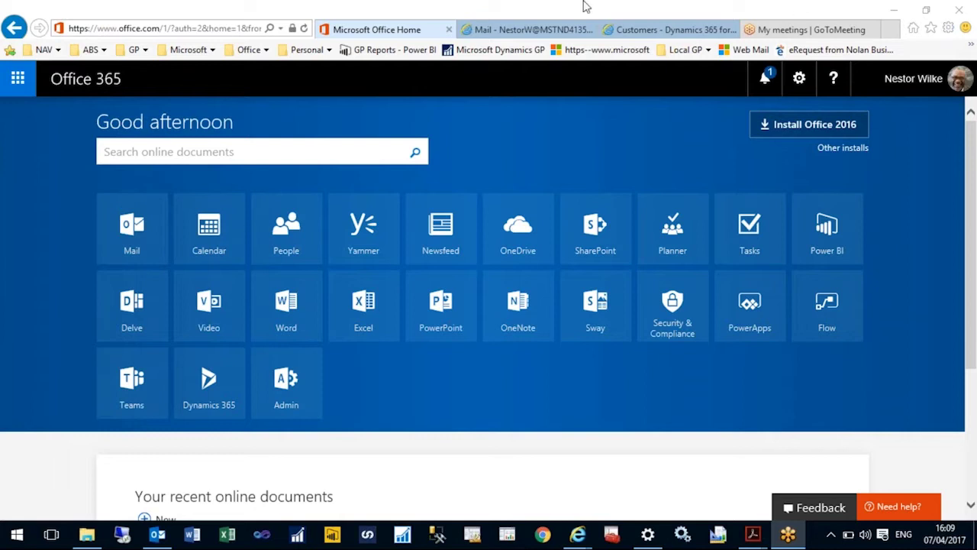
Switch to Dynamics 365 Financials in the browser and open the Business Manager home page.
{"action": "left_click", "coordinate": [627, 32]}
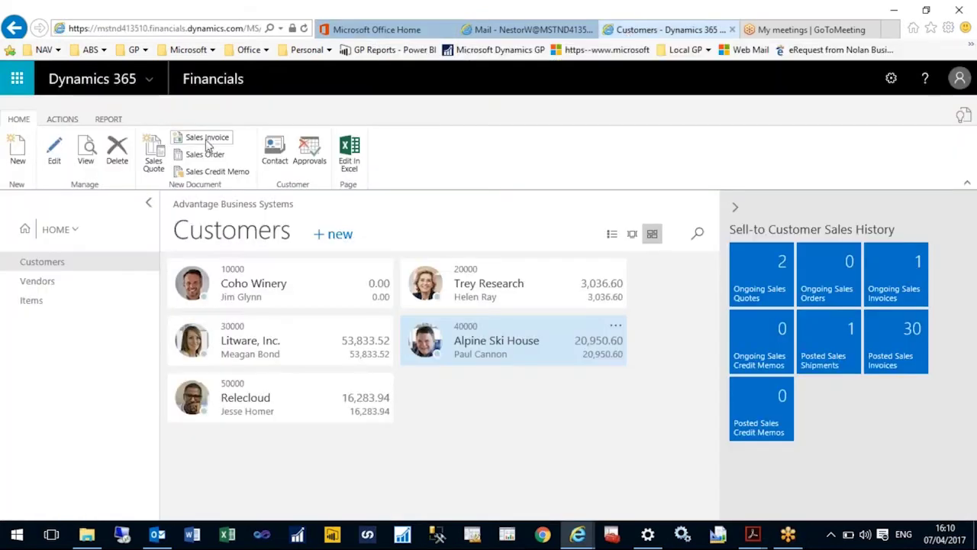
{"action": "left_click", "coordinate": [52, 235]}
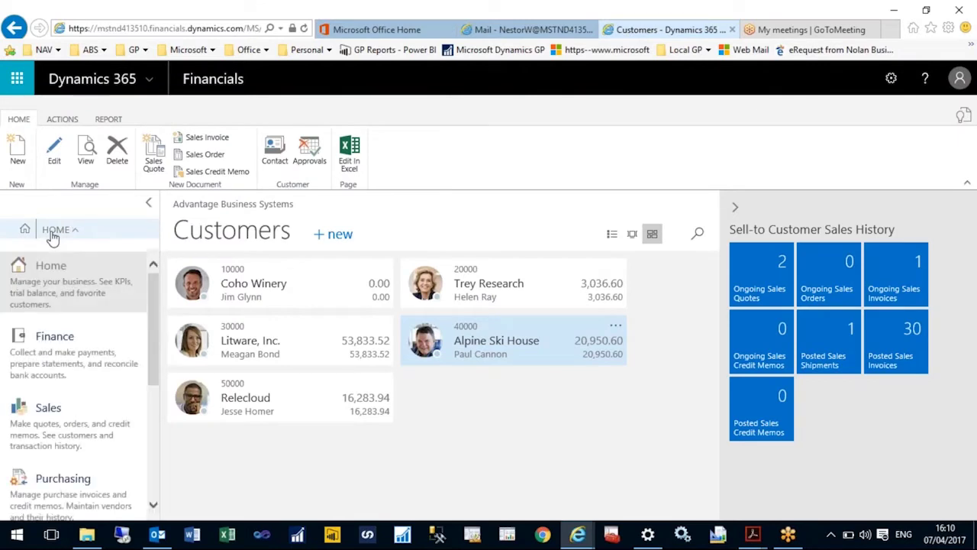
{"action": "left_click", "coordinate": [53, 276]}
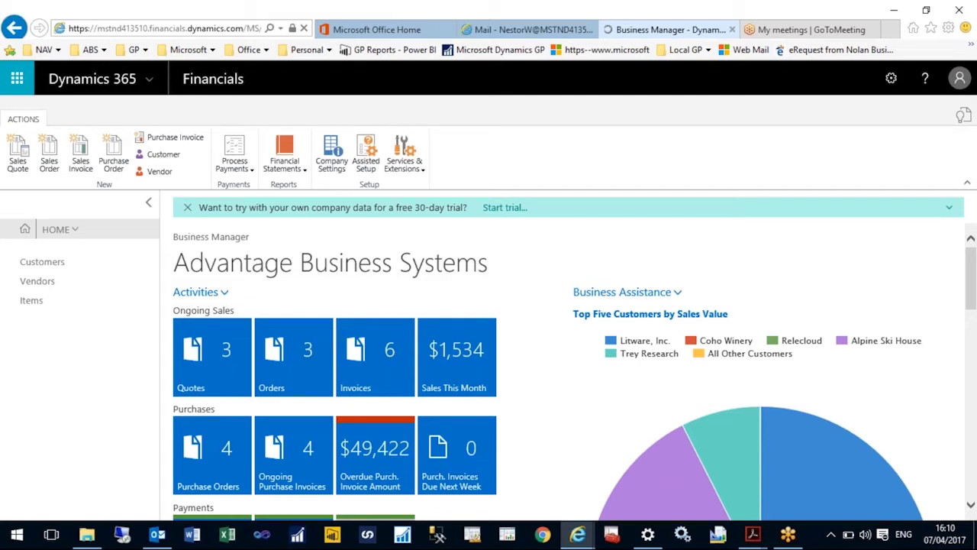
Hide the Sales and Purchases groups from the Activities section of the home page.
{"action": "left_click", "coordinate": [197, 293]}
{"action": "left_click", "coordinate": [136, 370]}
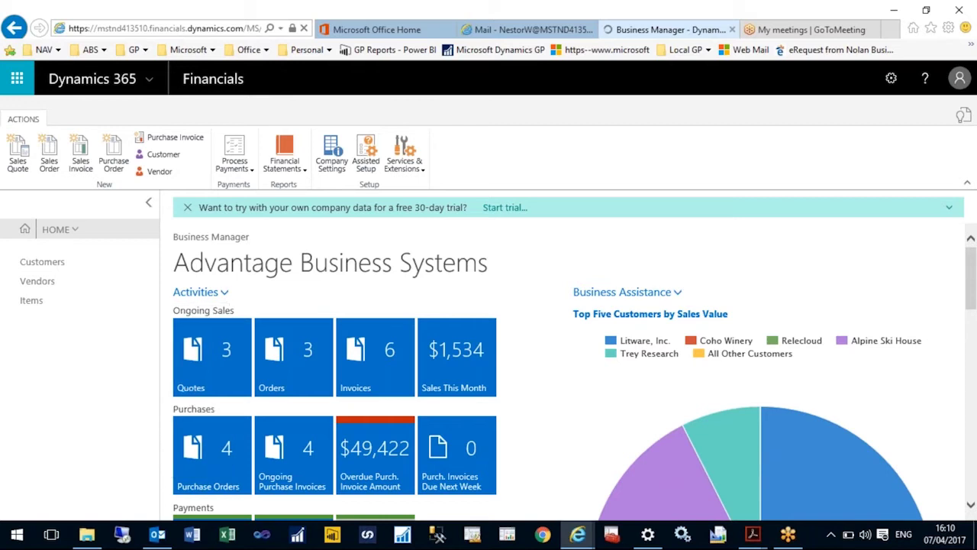
{"action": "left_click", "coordinate": [197, 292]}
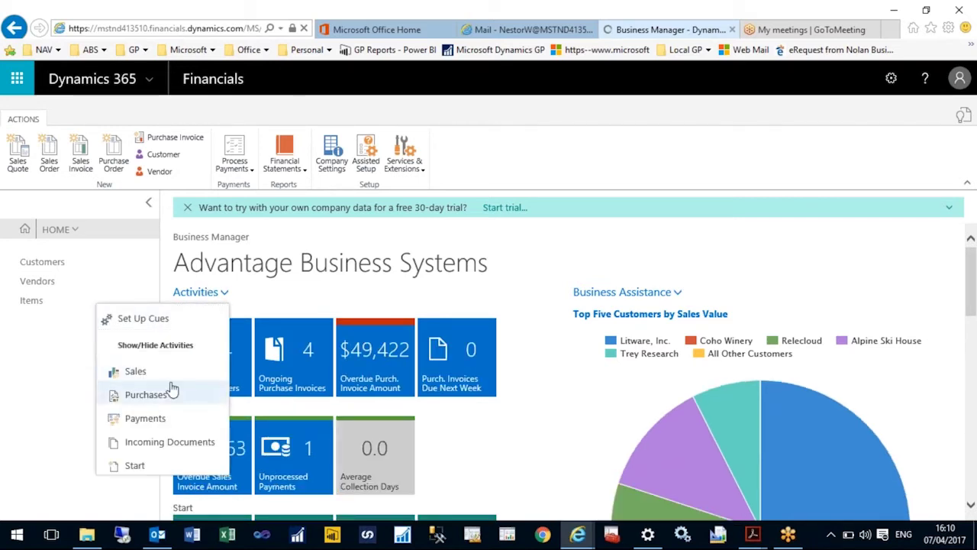
{"action": "left_click", "coordinate": [175, 394]}
Show the Sales and Purchases groups in the Activities section again.
{"action": "left_click", "coordinate": [220, 296]}
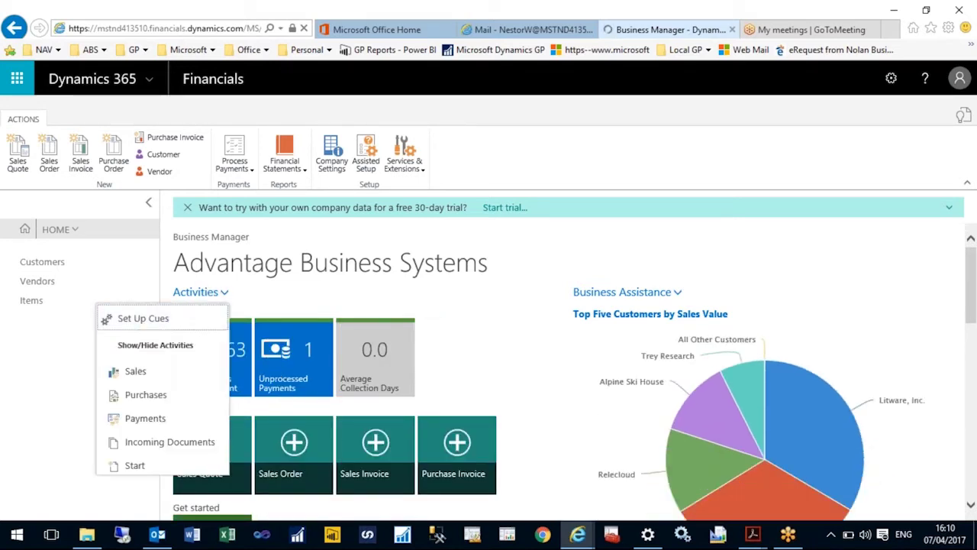
{"action": "left_click", "coordinate": [136, 371]}
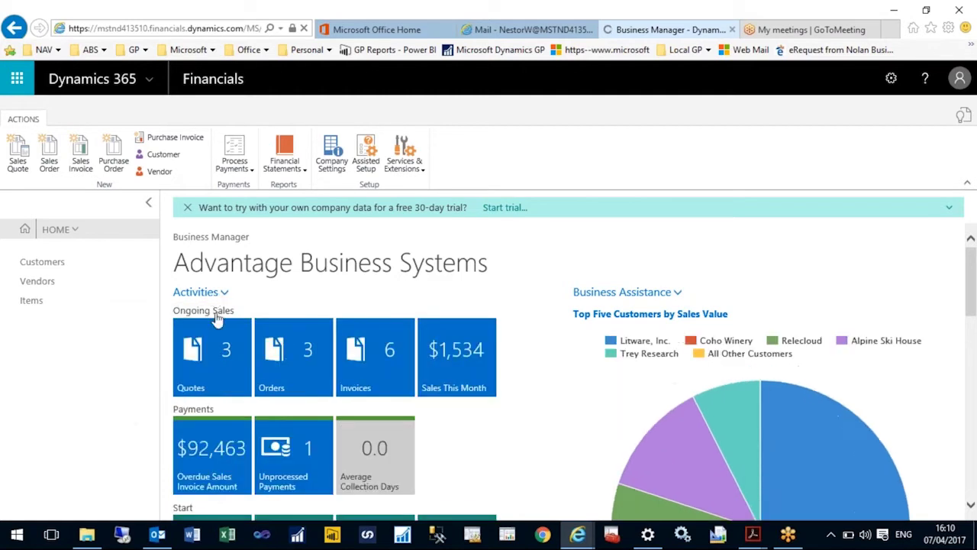
{"action": "left_click", "coordinate": [217, 294]}
{"action": "left_click", "coordinate": [170, 394]}
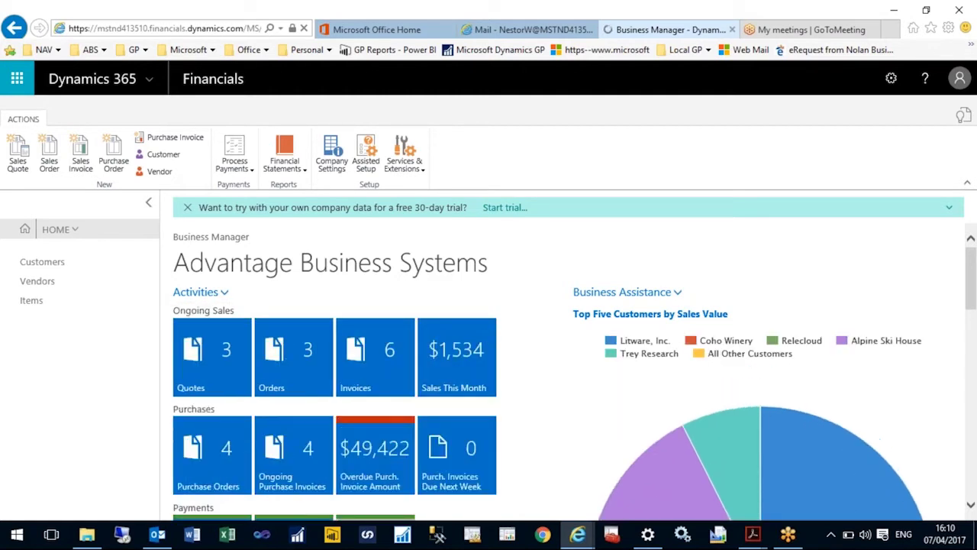
Drill from the Sales This Month figure into posted invoice PS-INV103203 for Alpine Ski House, and return to the home page.
{"action": "left_click", "coordinate": [448, 363]}
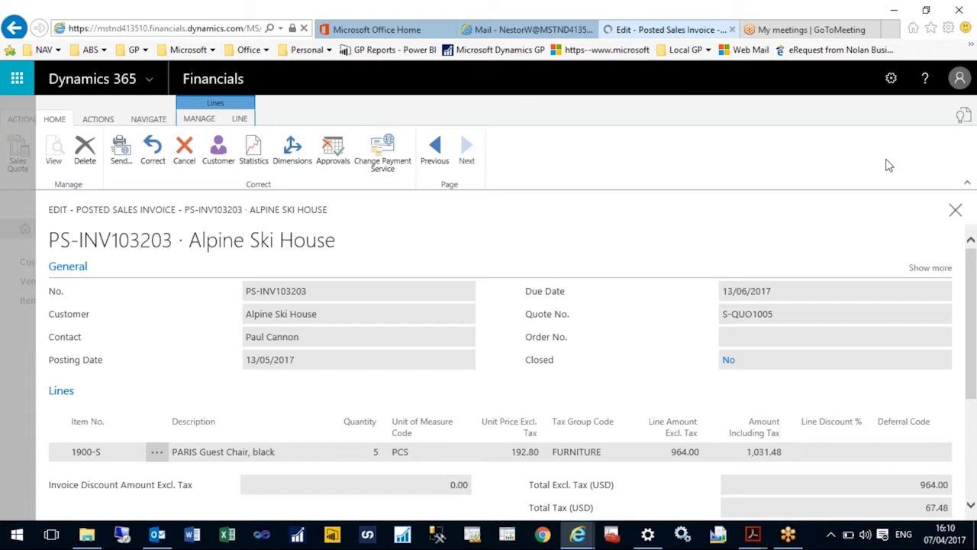
{"action": "left_click", "coordinate": [955, 209]}
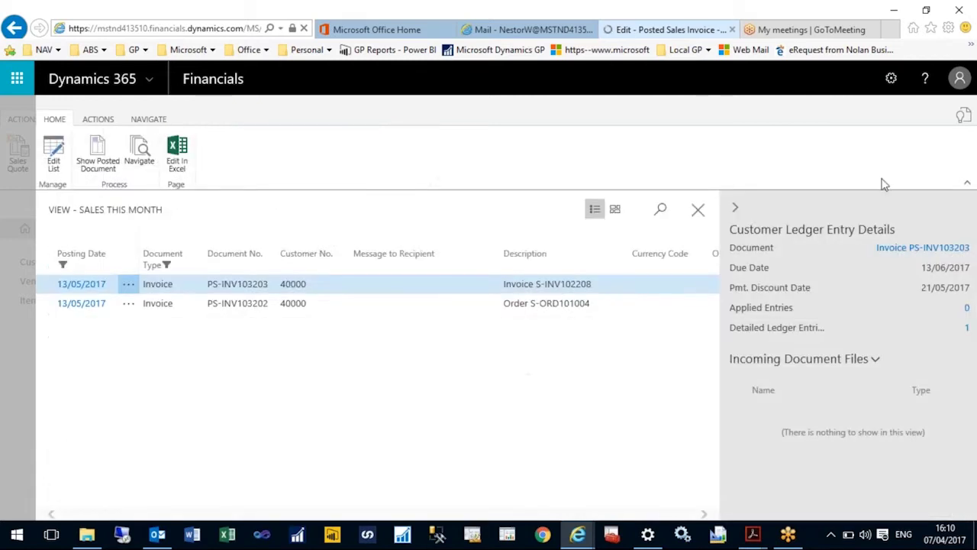
{"action": "left_click", "coordinate": [699, 211]}
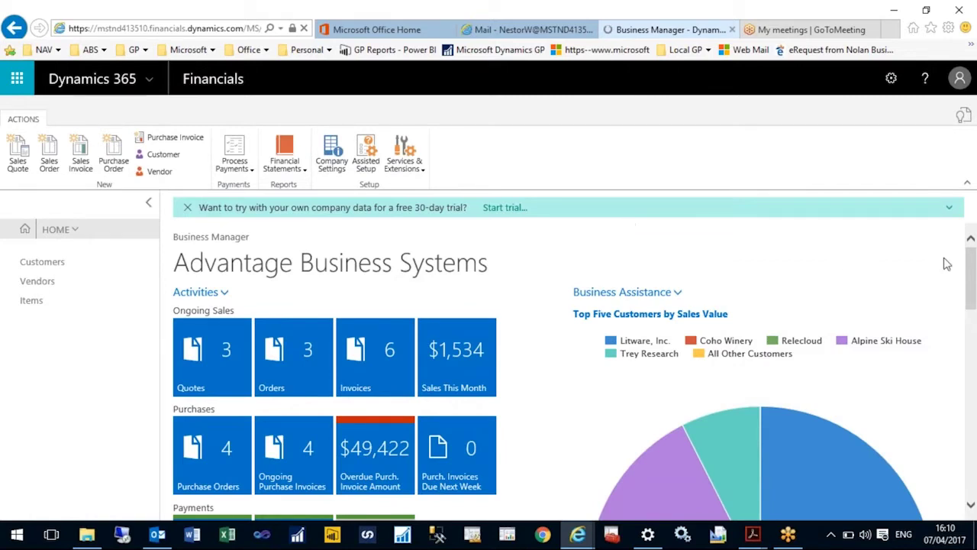
Open the Litware, Inc. customer card from the Top Five Customers chart and drill into the ledger entries behind its balance.
{"action": "scroll", "coordinate": [944, 261], "scroll_direction": "down", "scroll_amount": 2}
{"action": "mouse_move", "coordinate": [847, 357]}
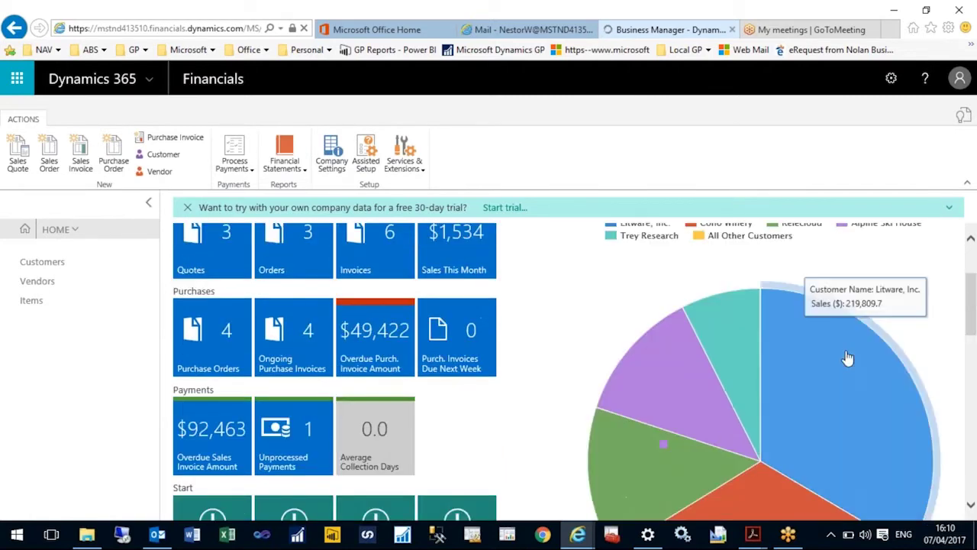
{"action": "left_click", "coordinate": [818, 387]}
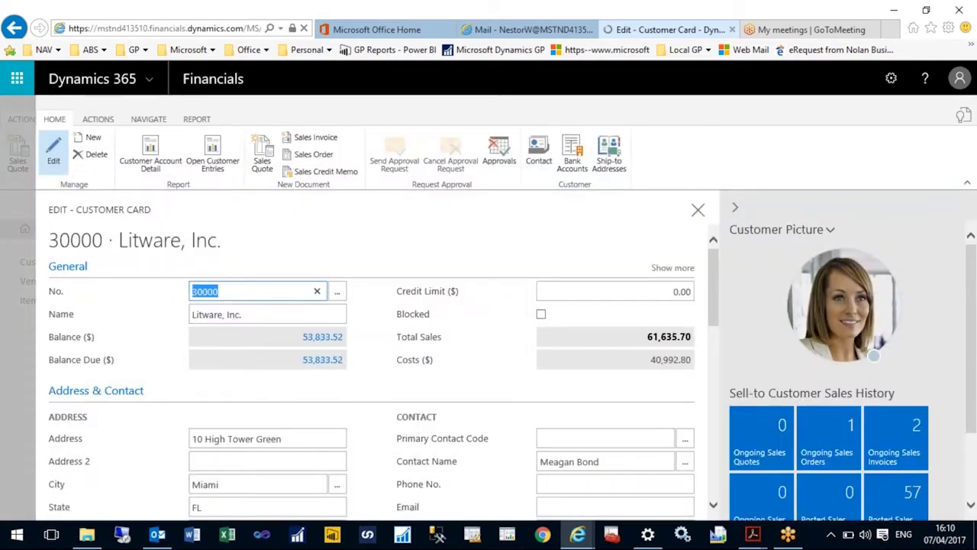
{"action": "left_click", "coordinate": [321, 338]}
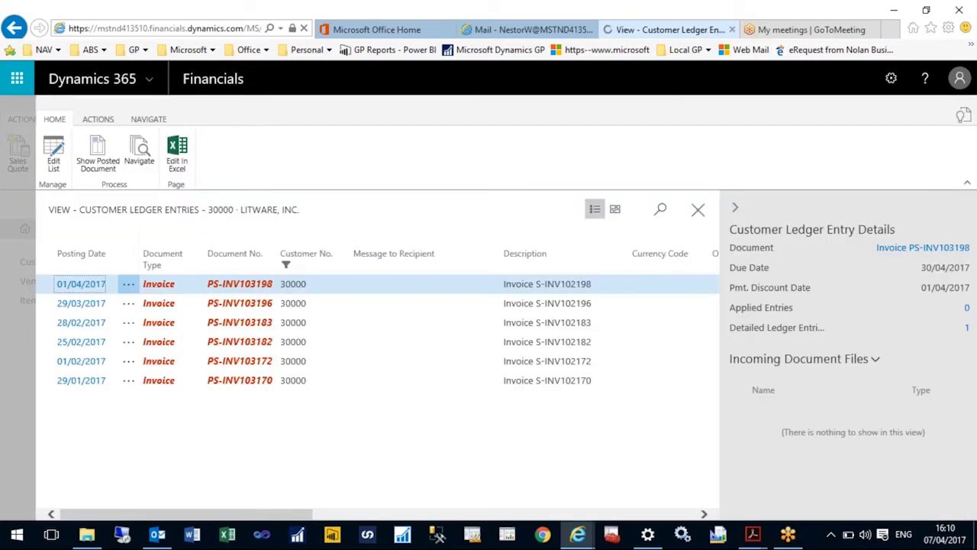
Examine the posted sales invoice for the ledger entry dated 01/04/2017 and return to the home page.
{"action": "left_click", "coordinate": [80, 285]}
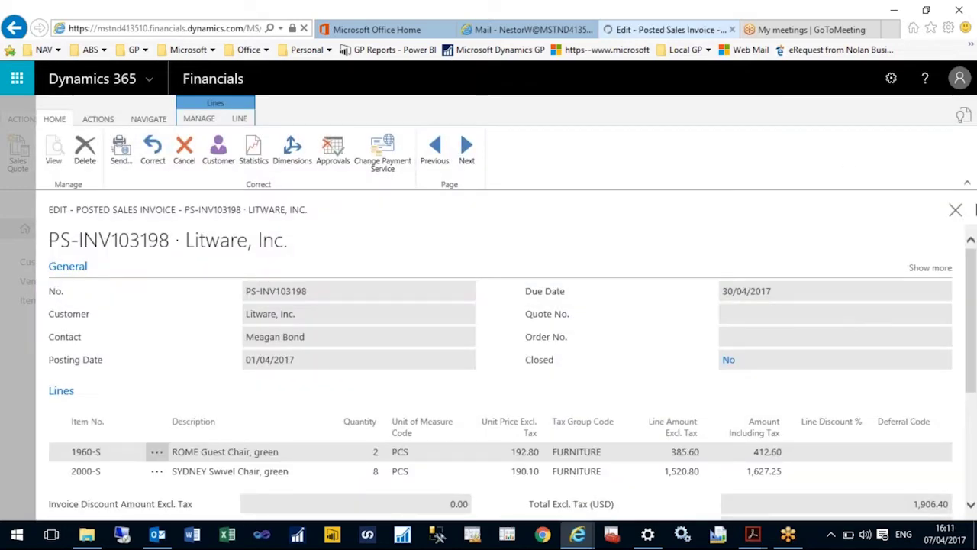
{"action": "left_click", "coordinate": [955, 209]}
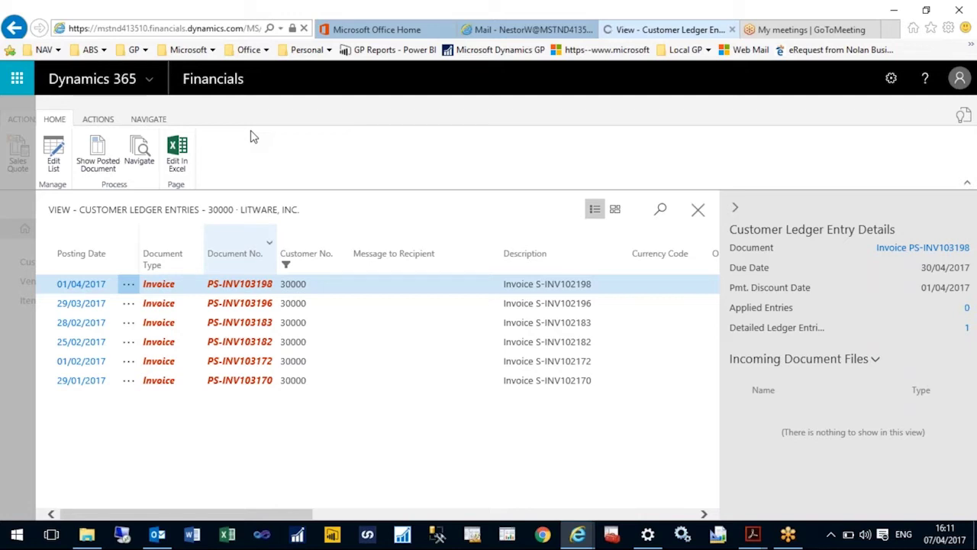
{"action": "left_click", "coordinate": [698, 211]}
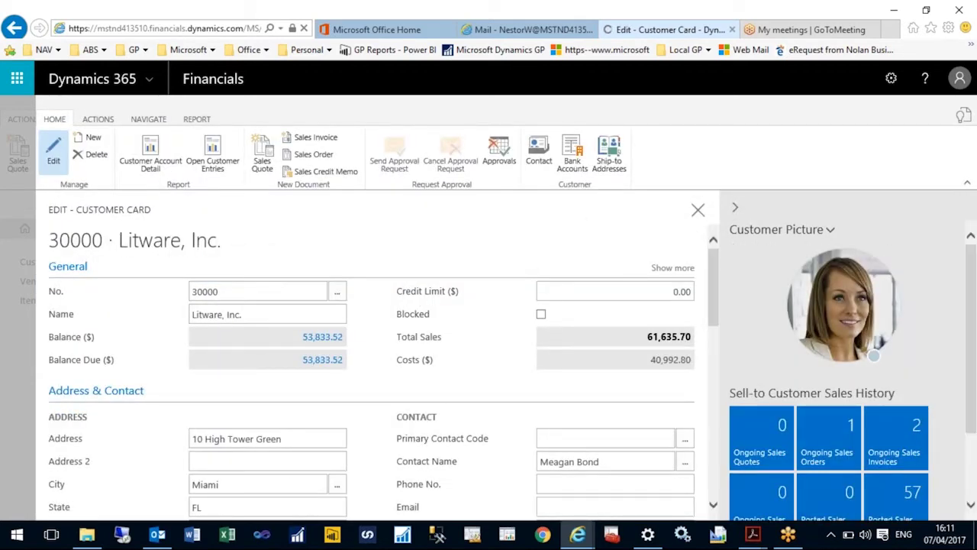
{"action": "key", "text": "Escape"}
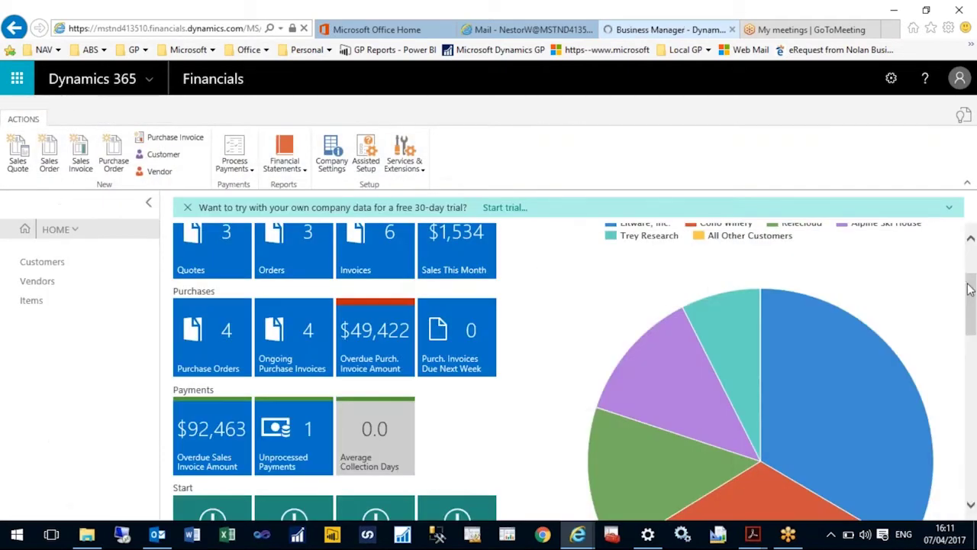
Look at the blank purchase invoice form from the home page's Start group and close it without entering anything.
{"action": "left_click_drag", "start_coordinate": [975, 262], "coordinate": [972, 362]}
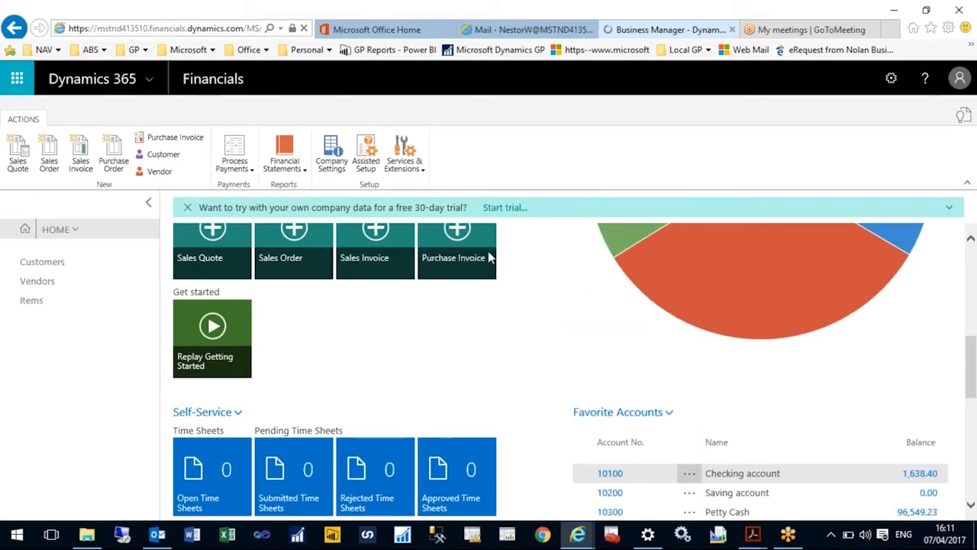
{"action": "left_click", "coordinate": [448, 262]}
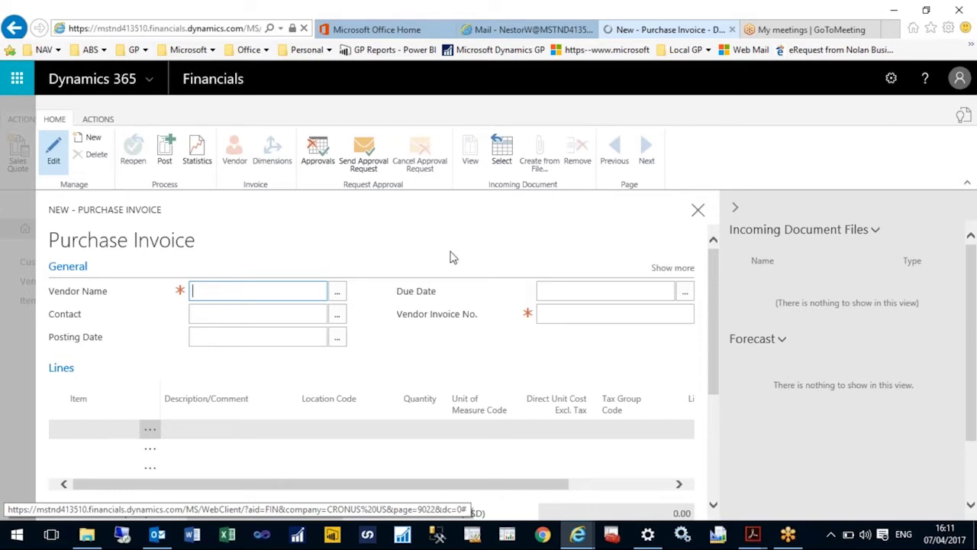
{"action": "key", "text": "Escape"}
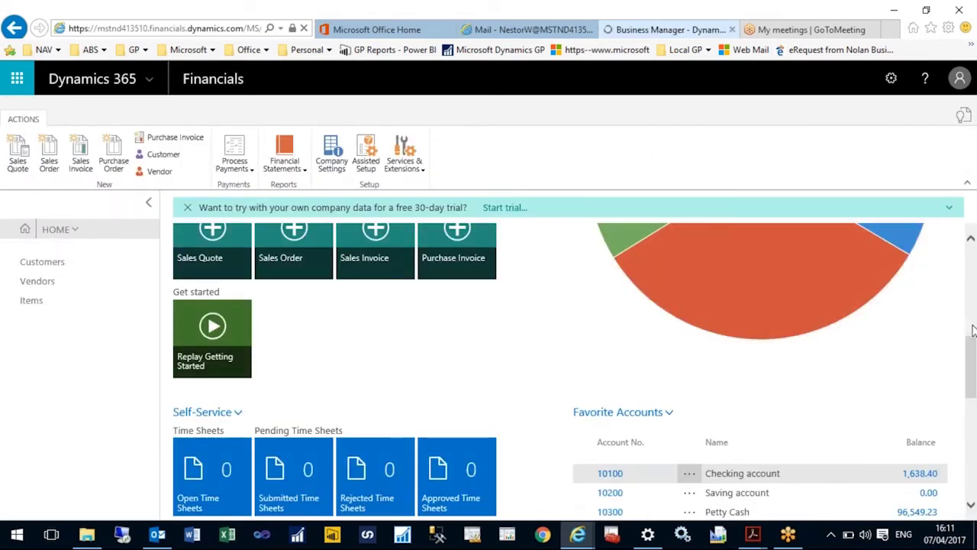
Open the Checking account, 10100, from Favorite Accounts, review its ledger entries, and return to the home page.
{"action": "scroll", "coordinate": [972, 348], "scroll_direction": "down", "scroll_amount": 3}
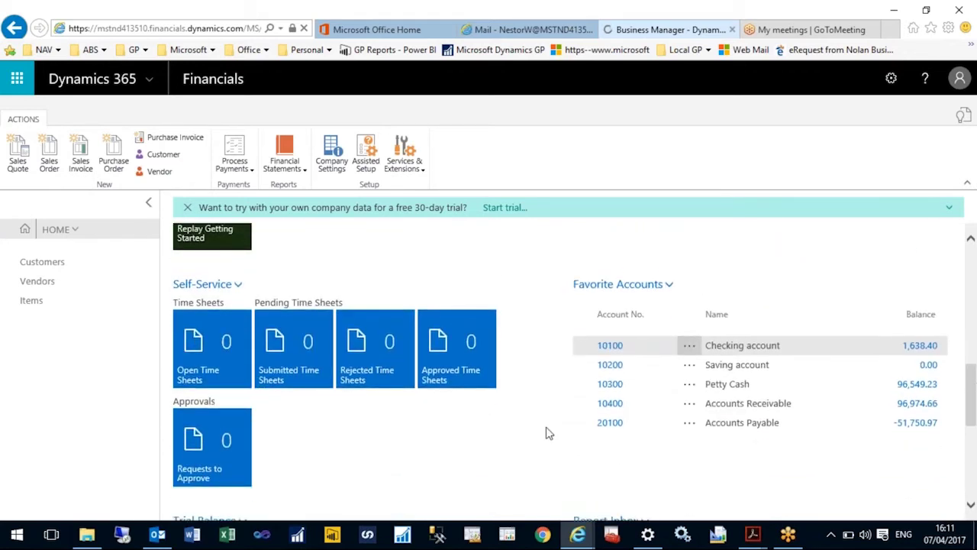
{"action": "left_click", "coordinate": [618, 335]}
{"action": "left_click", "coordinate": [618, 340]}
{"action": "left_click", "coordinate": [610, 348]}
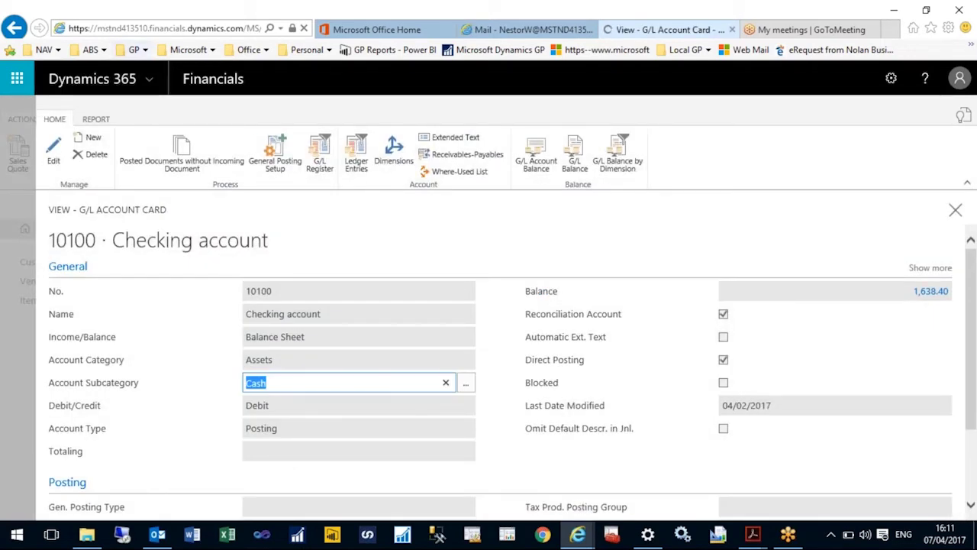
{"action": "left_click", "coordinate": [365, 158]}
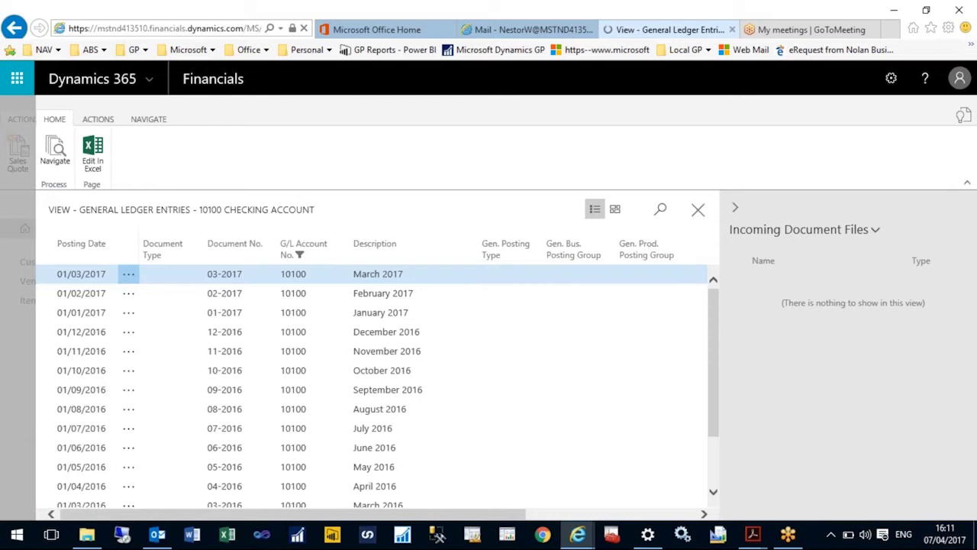
{"action": "left_click", "coordinate": [698, 210]}
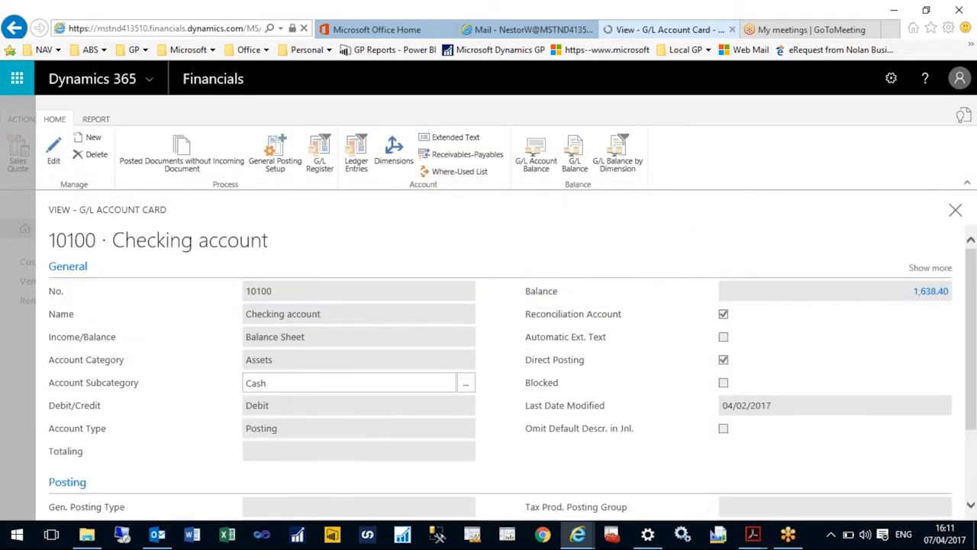
{"action": "left_click", "coordinate": [955, 212]}
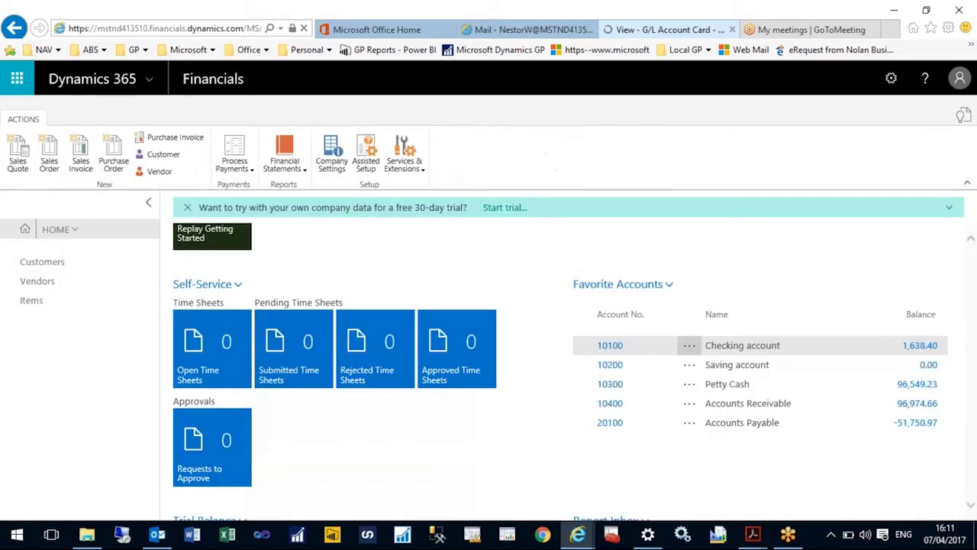
Drill into the April 2017 Total Revenue figure in the Trial Balance to view its accounts, and close the list.
{"action": "left_click", "coordinate": [974, 489]}
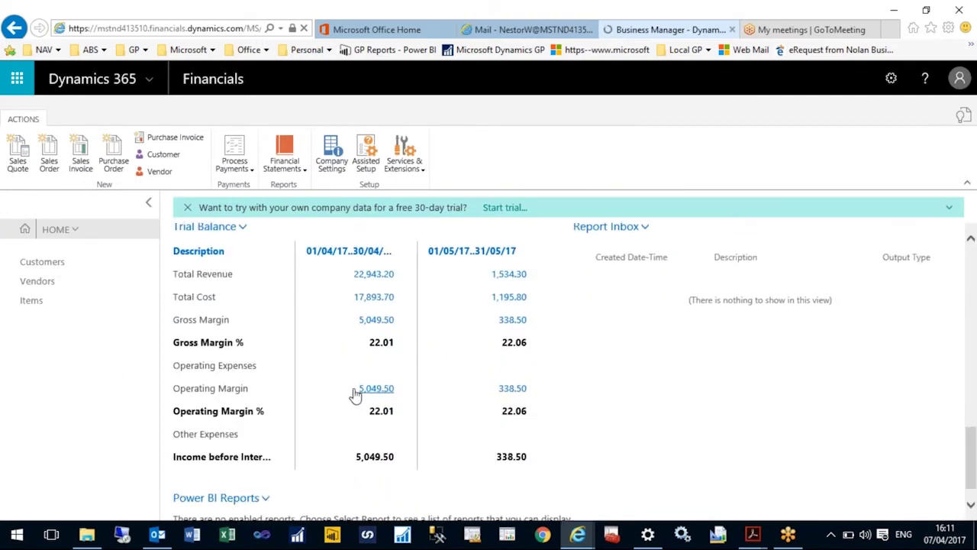
{"action": "left_click", "coordinate": [373, 275]}
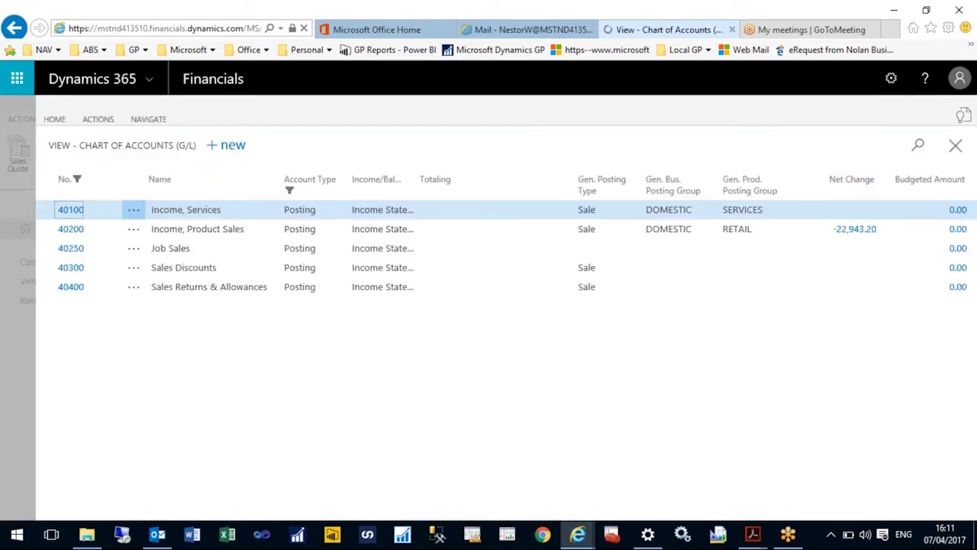
{"action": "left_click", "coordinate": [955, 145]}
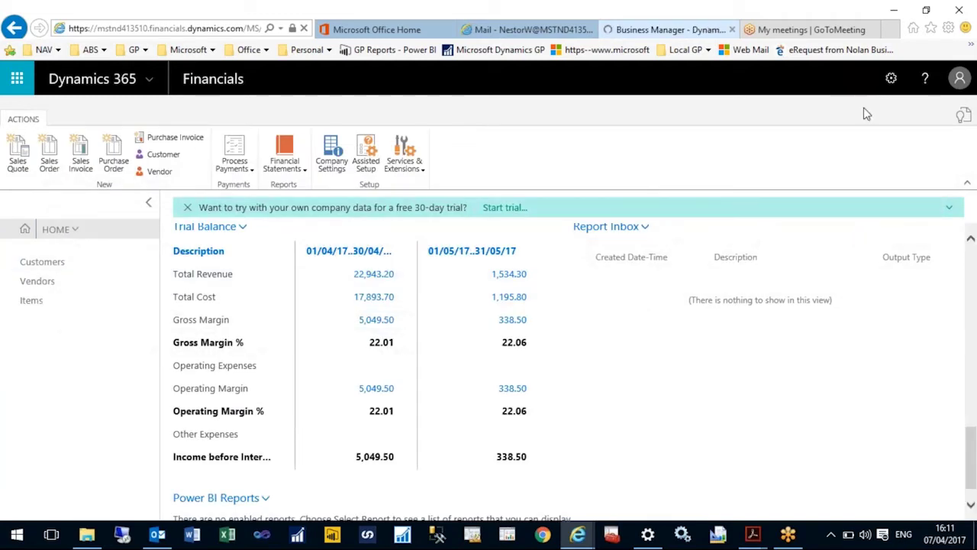
Run the Balance Sheet report with the last used options as a PDF document and open the resulting file.
{"action": "left_click", "coordinate": [285, 172]}
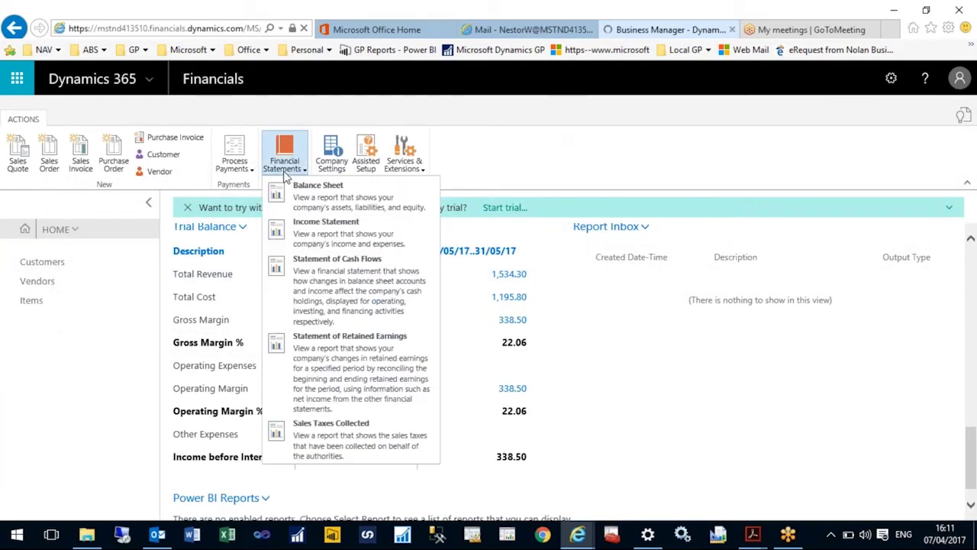
{"action": "left_click", "coordinate": [316, 193]}
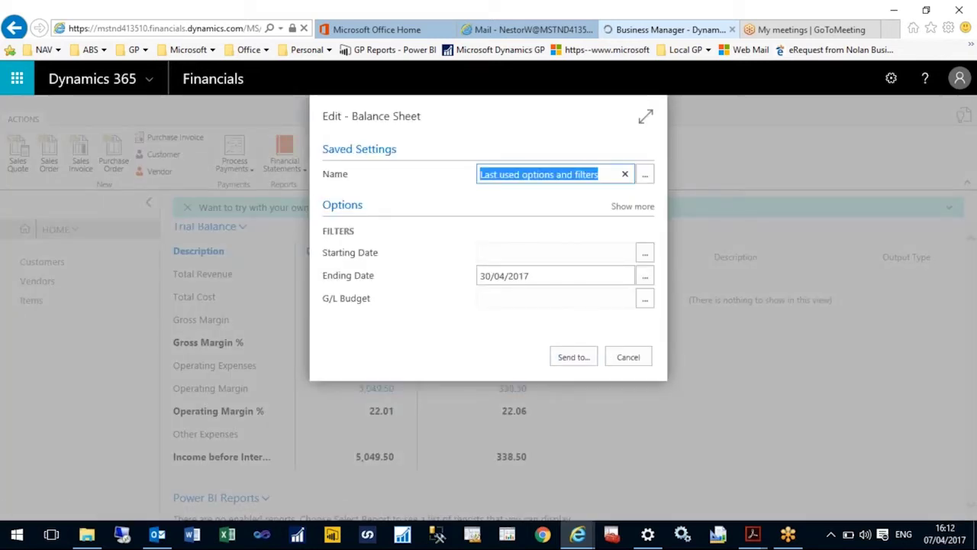
{"action": "left_click", "coordinate": [570, 356]}
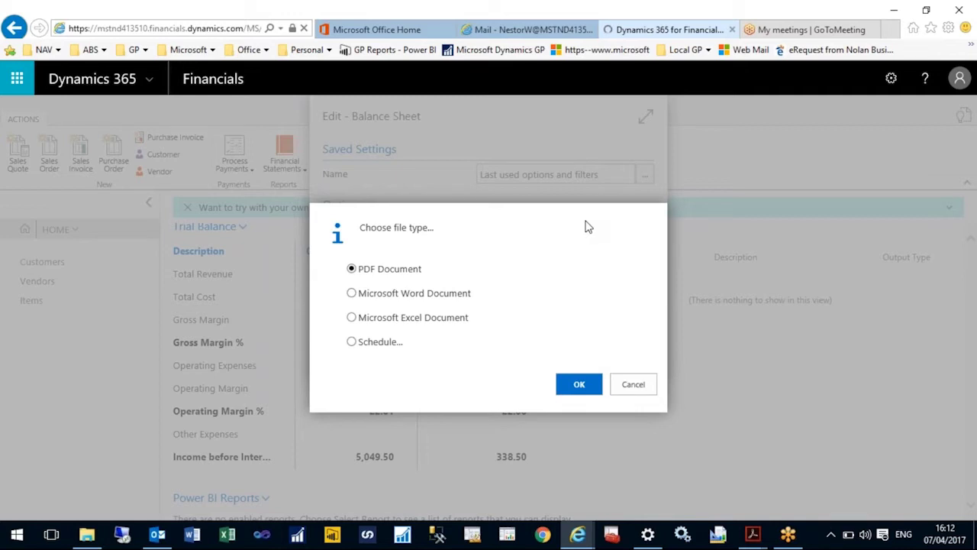
{"action": "left_click", "coordinate": [578, 384]}
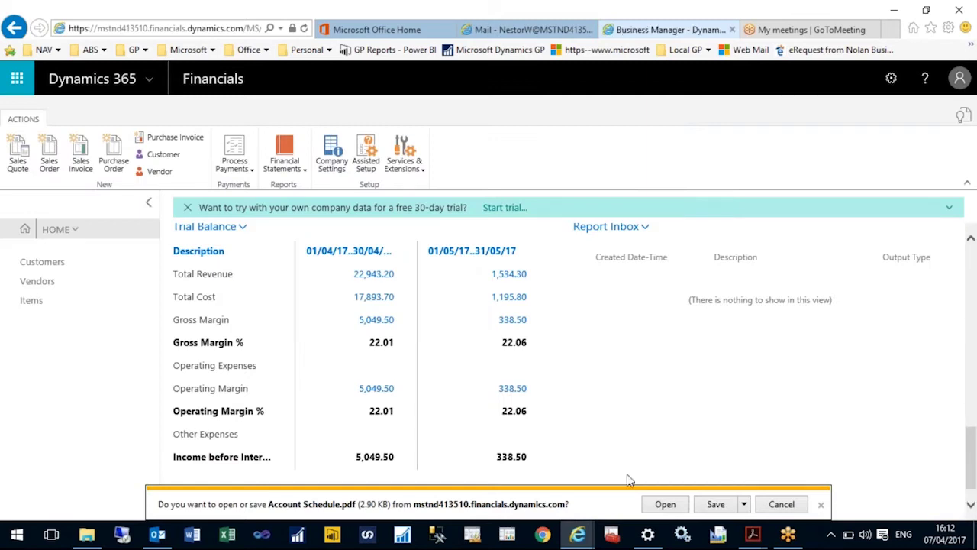
{"action": "left_click", "coordinate": [662, 504]}
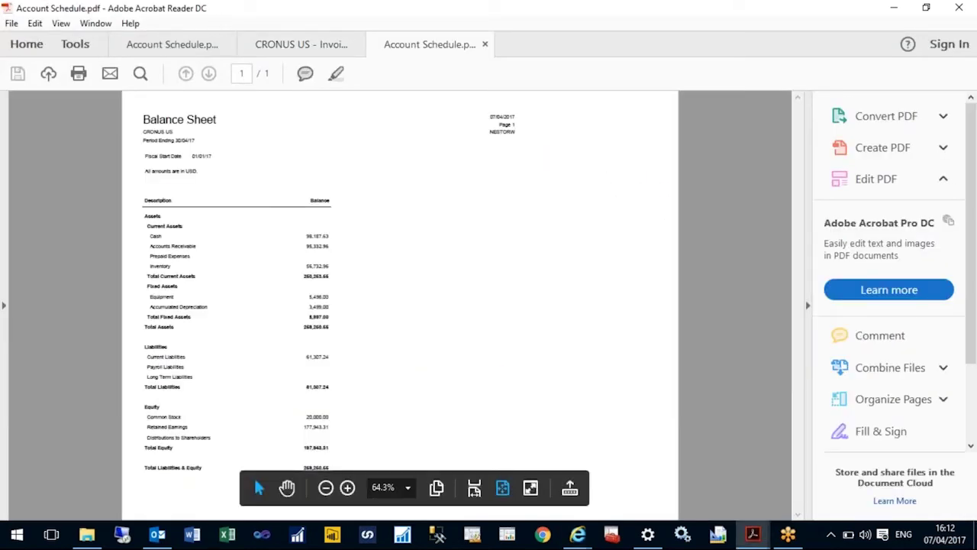
Switch back to Dynamics 365 Financials in Internet Explorer and open the Customers list.
{"action": "mouse_move", "coordinate": [577, 535]}
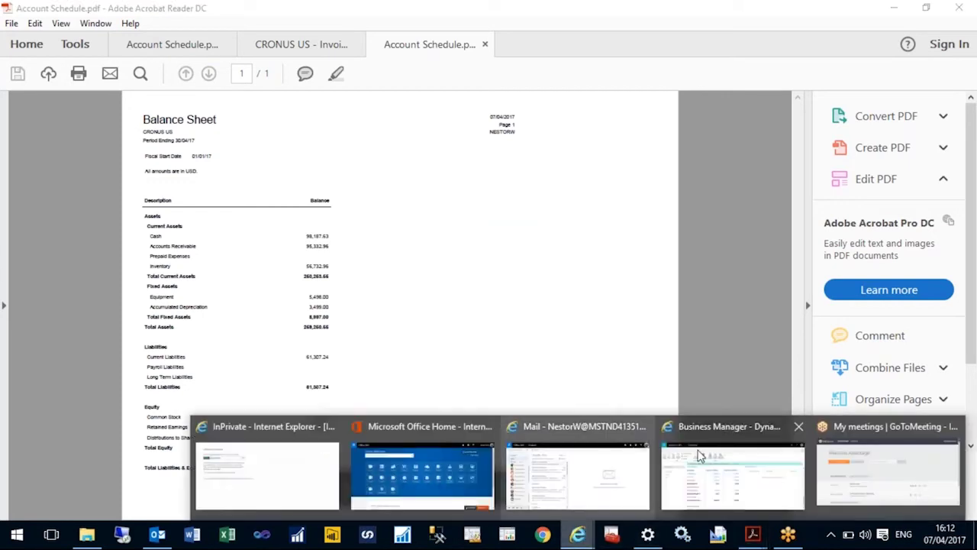
{"action": "left_click", "coordinate": [695, 475]}
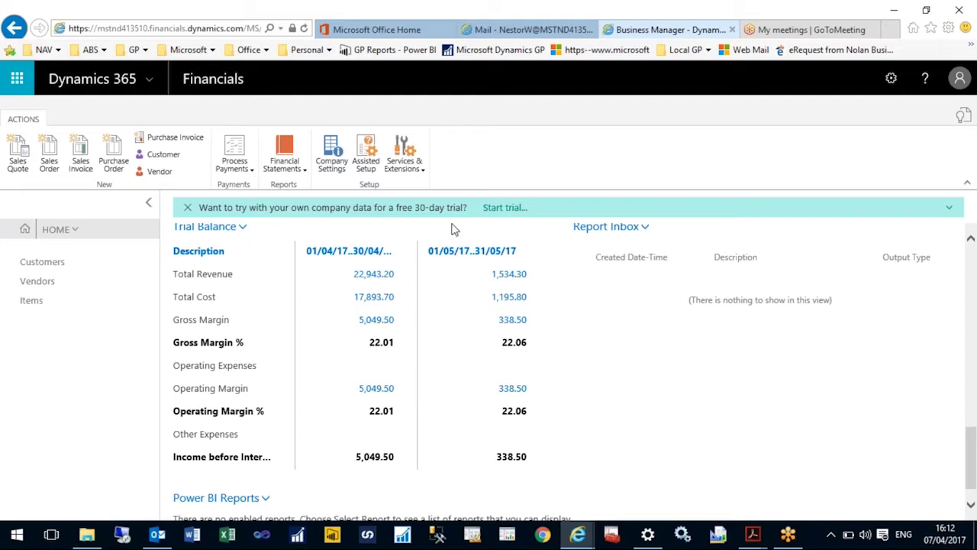
{"action": "left_click", "coordinate": [51, 266]}
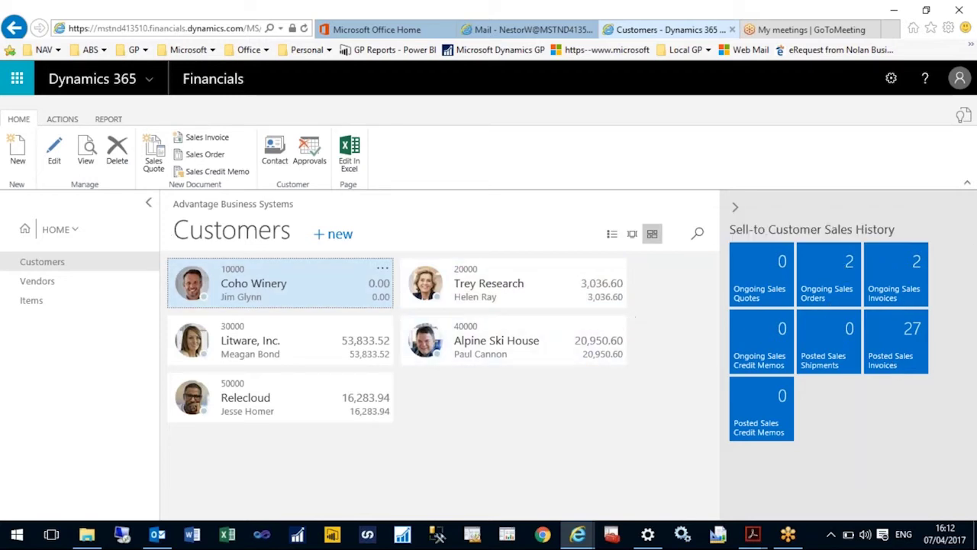
Try to run the Customer - Trial Balance finance report as a PDF document without any filters.
{"action": "left_click", "coordinate": [108, 119]}
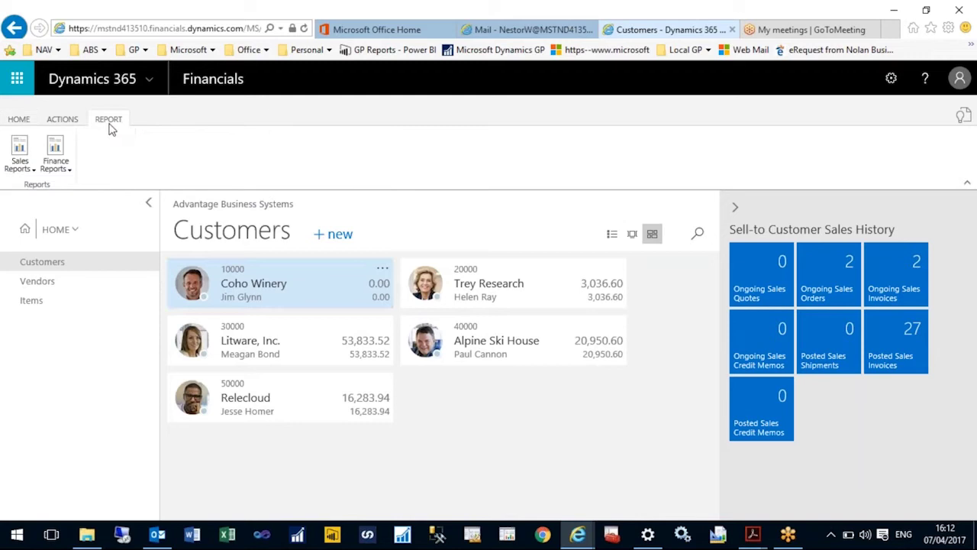
{"action": "left_click", "coordinate": [69, 172]}
{"action": "left_click", "coordinate": [113, 316]}
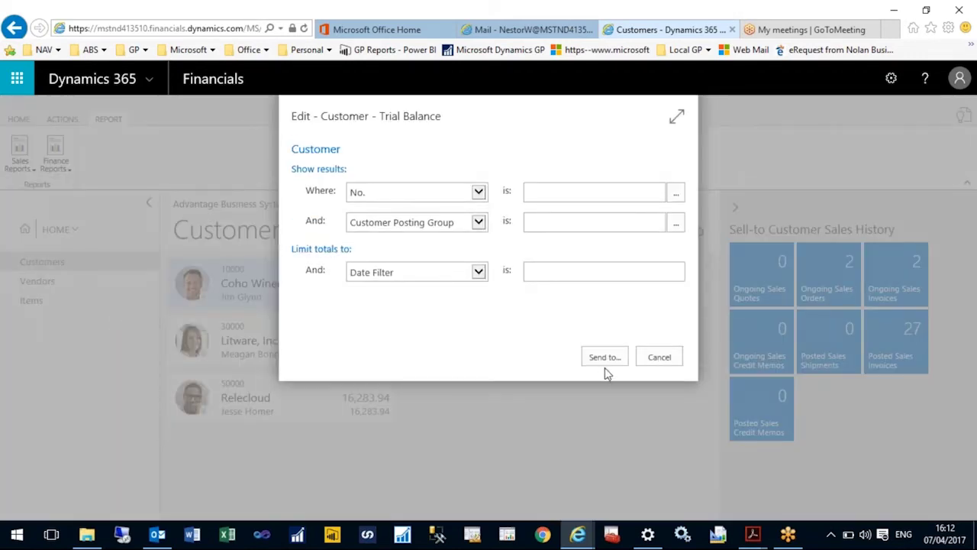
{"action": "left_click", "coordinate": [604, 358]}
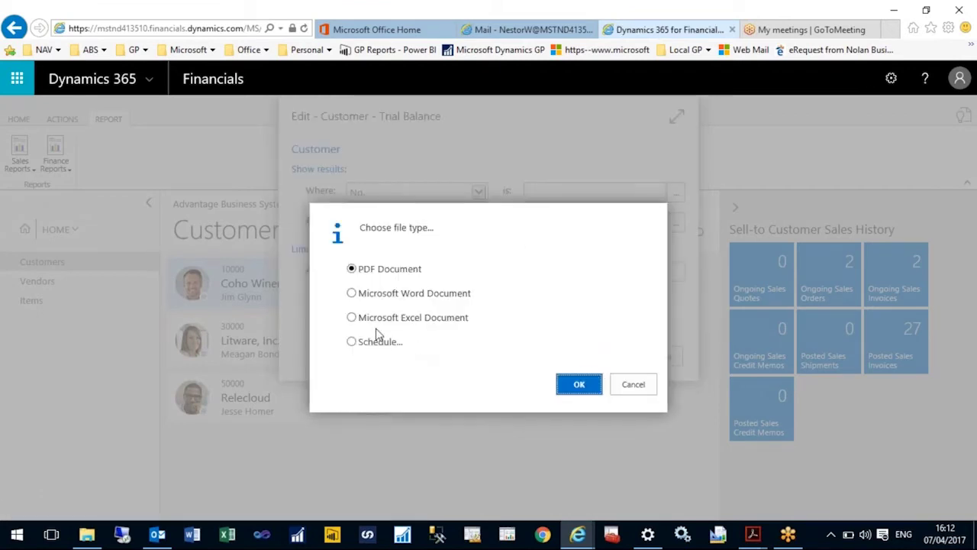
{"action": "left_click", "coordinate": [583, 388]}
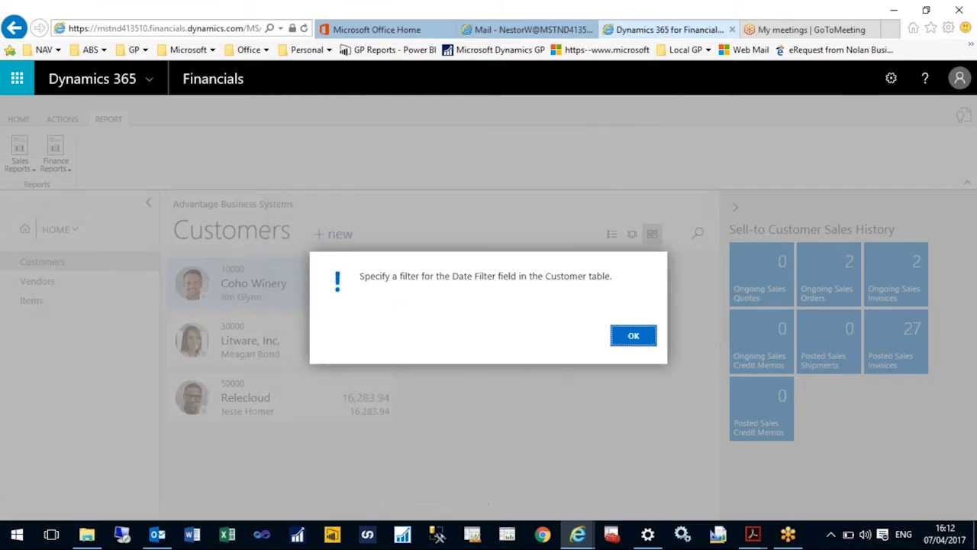
{"action": "left_click", "coordinate": [632, 339]}
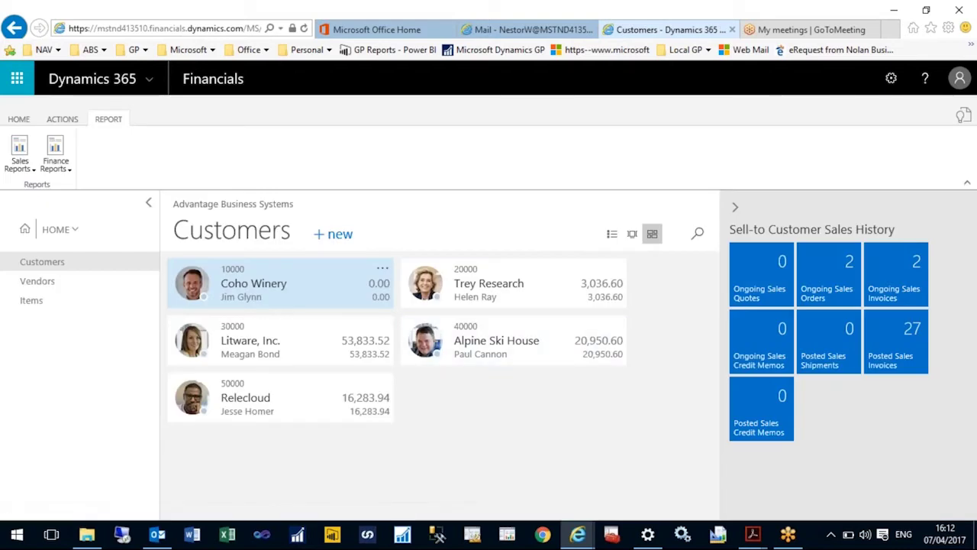
Try to run the Customer - Trial Balance report as a PDF document with totals limited by the Currency Filter CAD.
{"action": "left_click", "coordinate": [59, 166]}
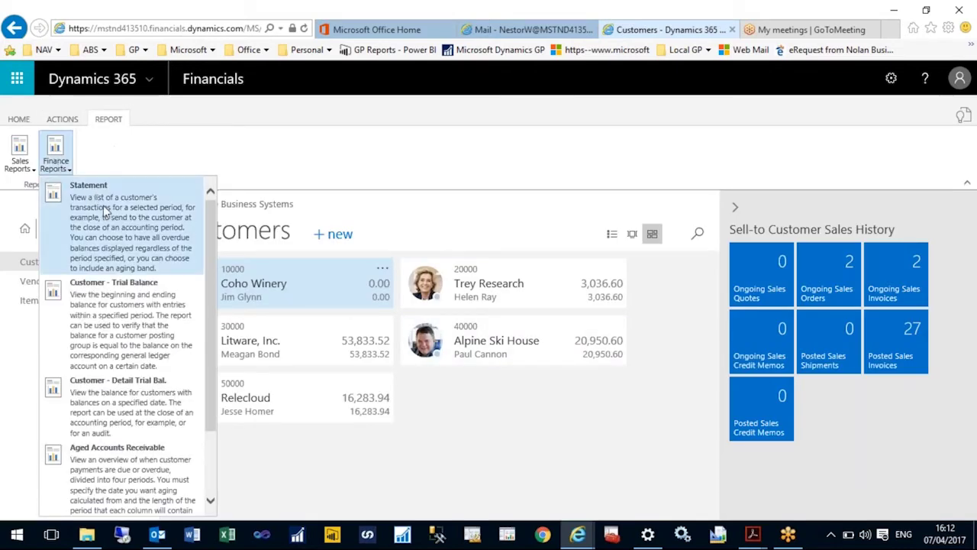
{"action": "left_click", "coordinate": [115, 328]}
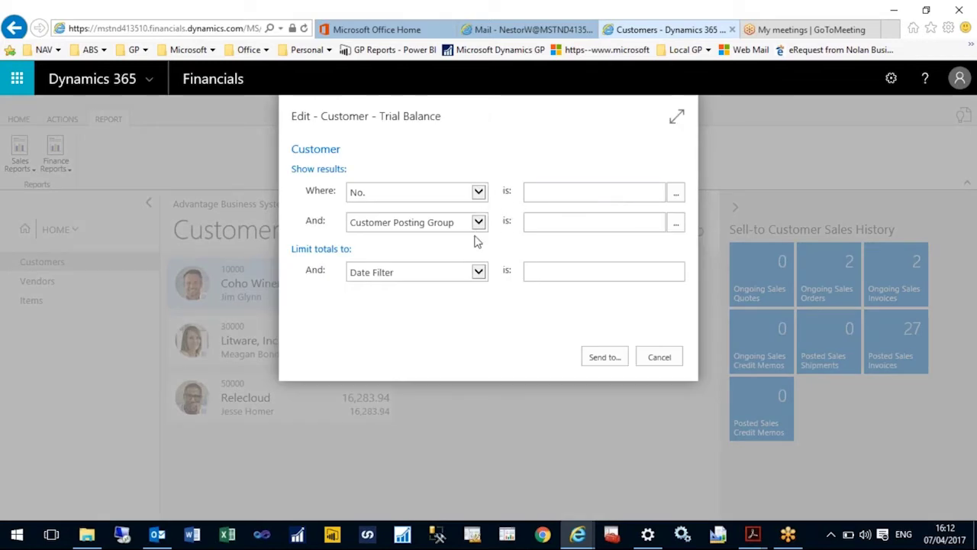
{"action": "left_click", "coordinate": [479, 272]}
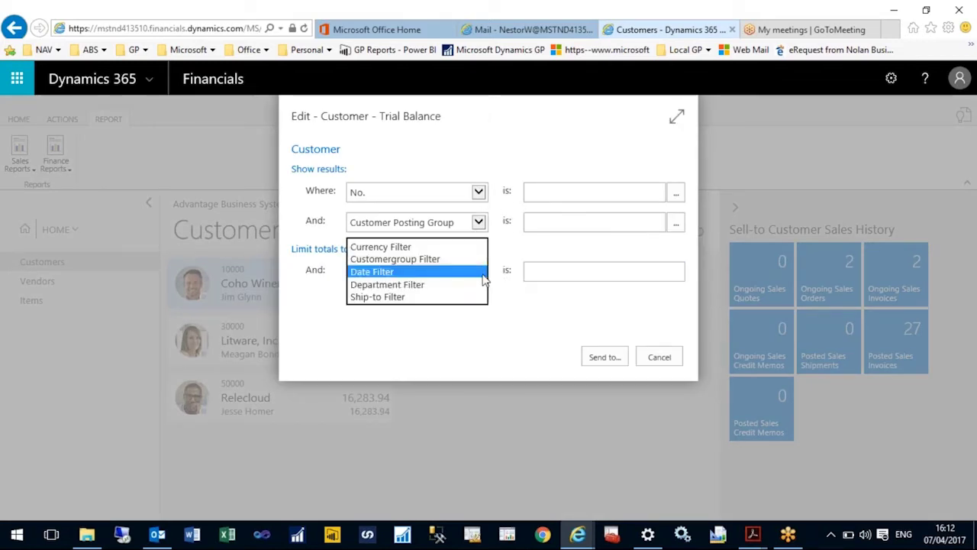
{"action": "left_click", "coordinate": [427, 247]}
{"action": "left_click", "coordinate": [623, 275]}
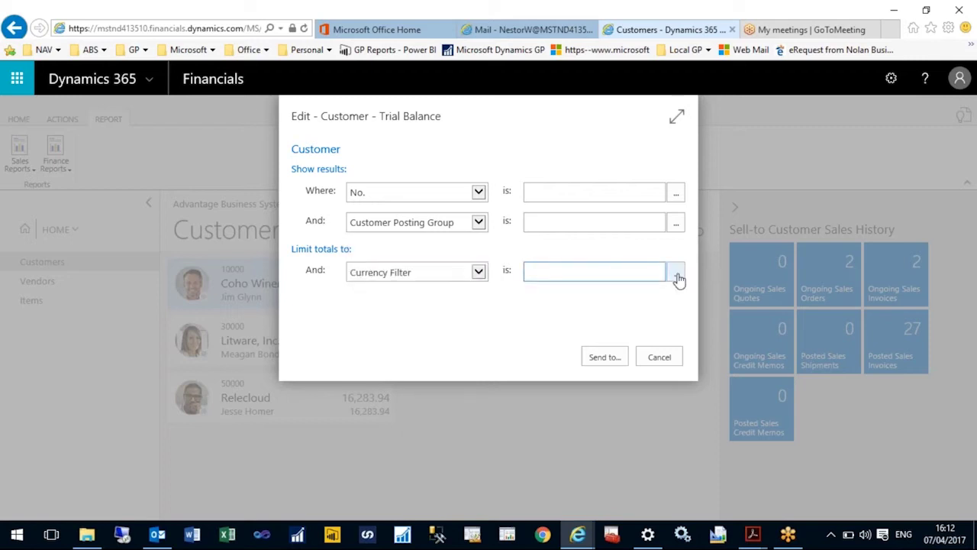
{"action": "left_click", "coordinate": [554, 274]}
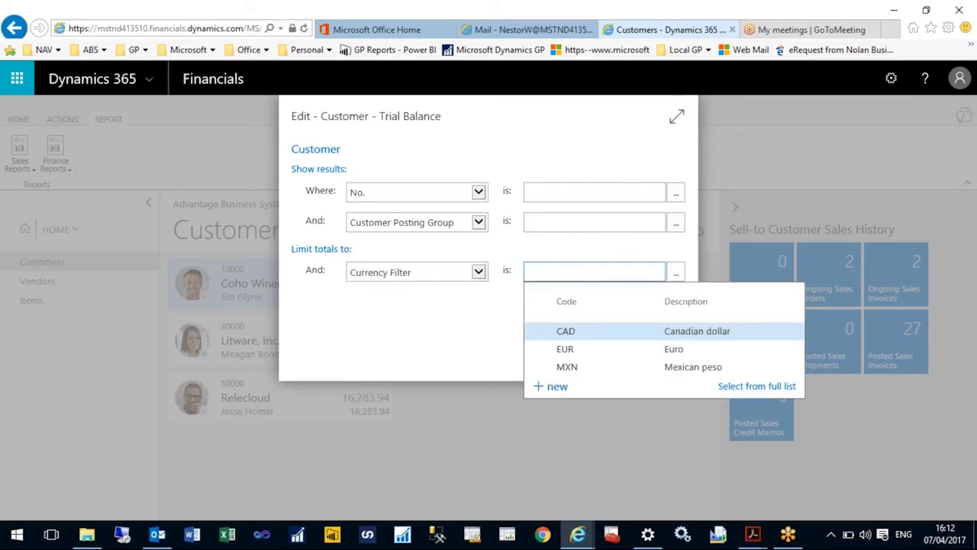
{"action": "left_click", "coordinate": [565, 331]}
{"action": "left_click", "coordinate": [604, 357]}
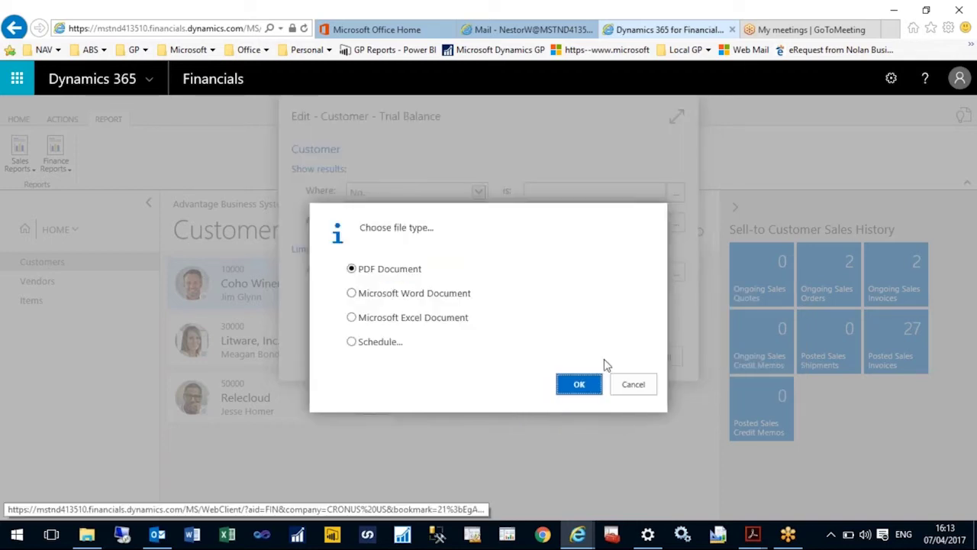
{"action": "left_click", "coordinate": [579, 385]}
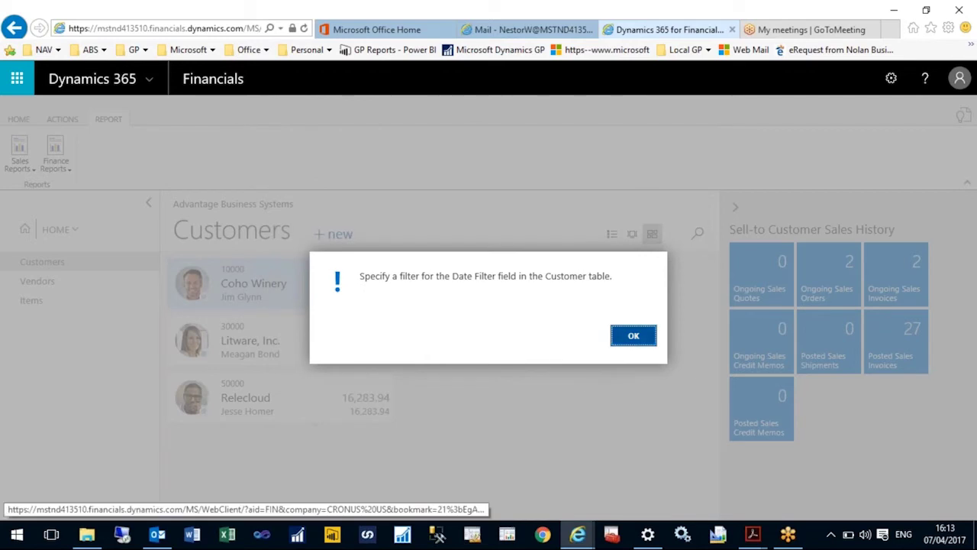
{"action": "key", "text": "Return"}
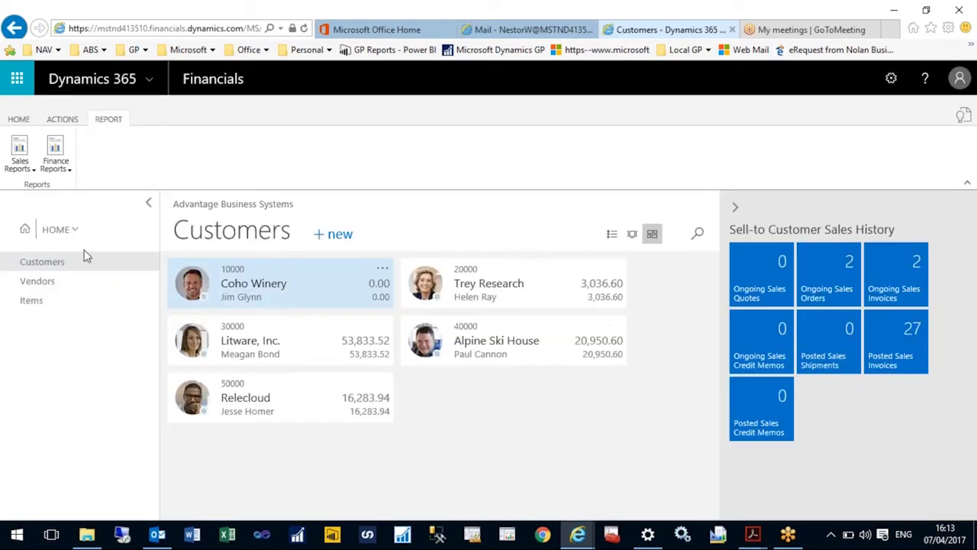
From the Vendors list, view a new purchase invoice for Fabrikam, Inc., close it, and open the Items list.
{"action": "left_click", "coordinate": [37, 281]}
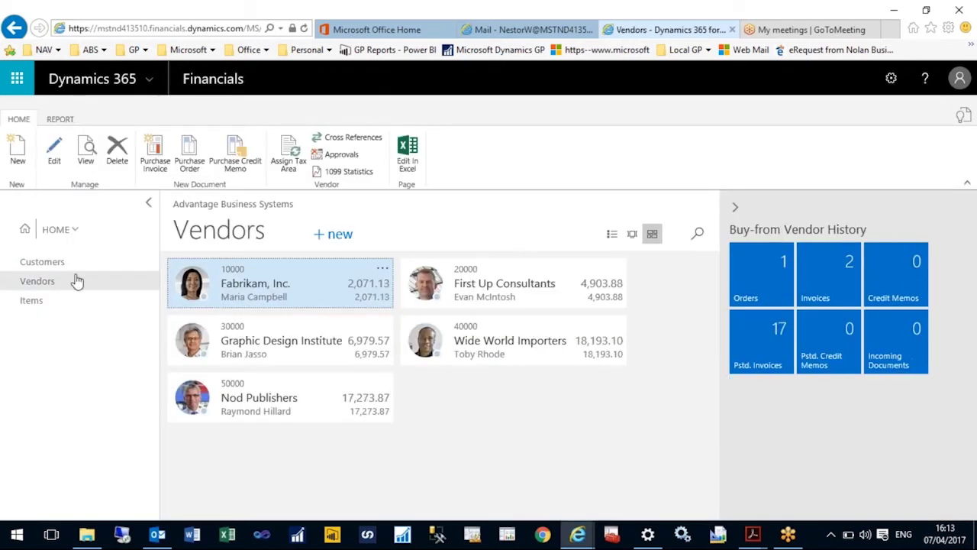
{"action": "left_click", "coordinate": [167, 151]}
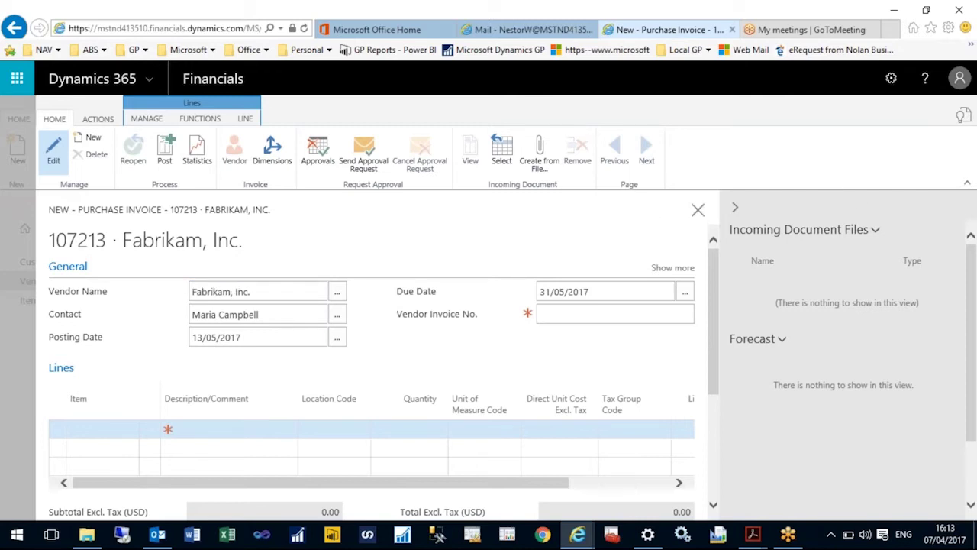
{"action": "left_click", "coordinate": [697, 210]}
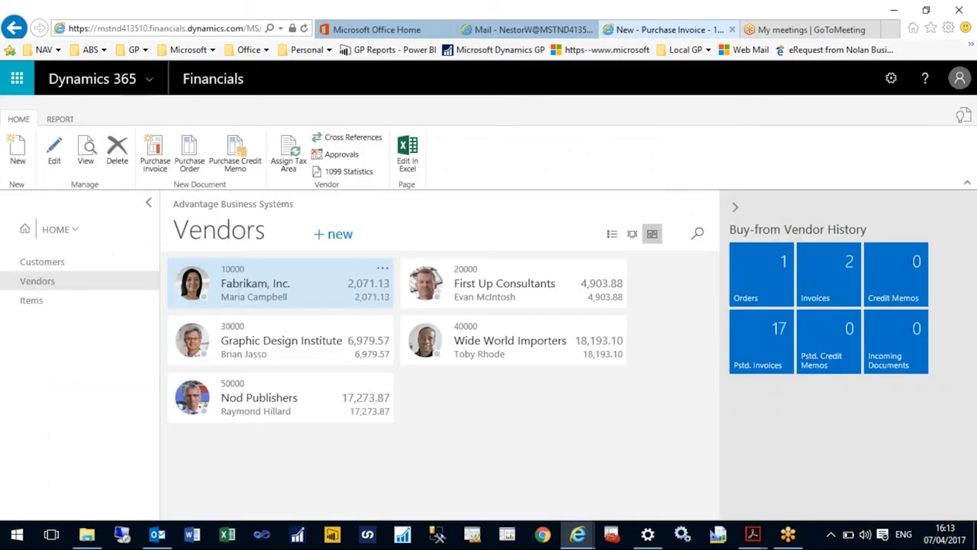
{"action": "left_click", "coordinate": [32, 301]}
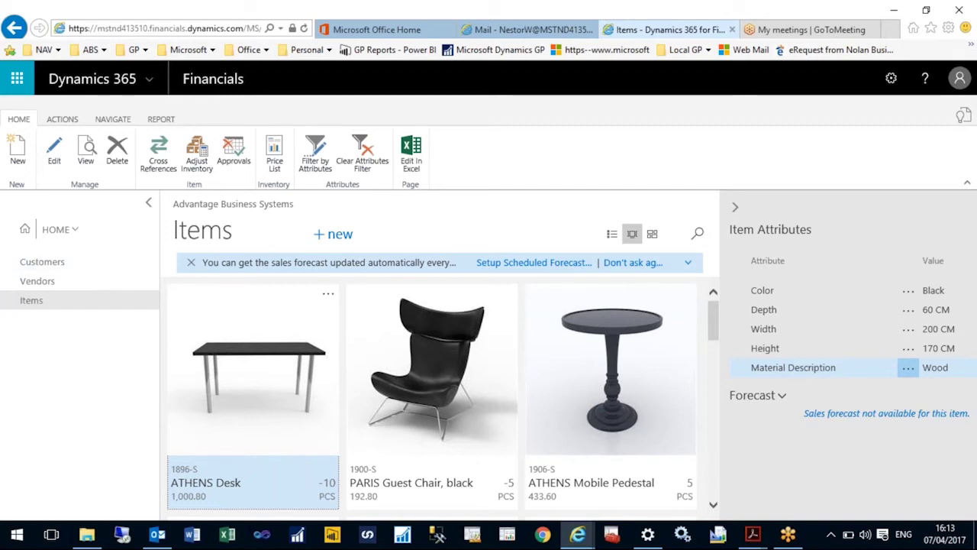
In the Finance area's Chart of Accounts, view the account card of 10000, BALANCE SHEET, and close it.
{"action": "left_click", "coordinate": [74, 231]}
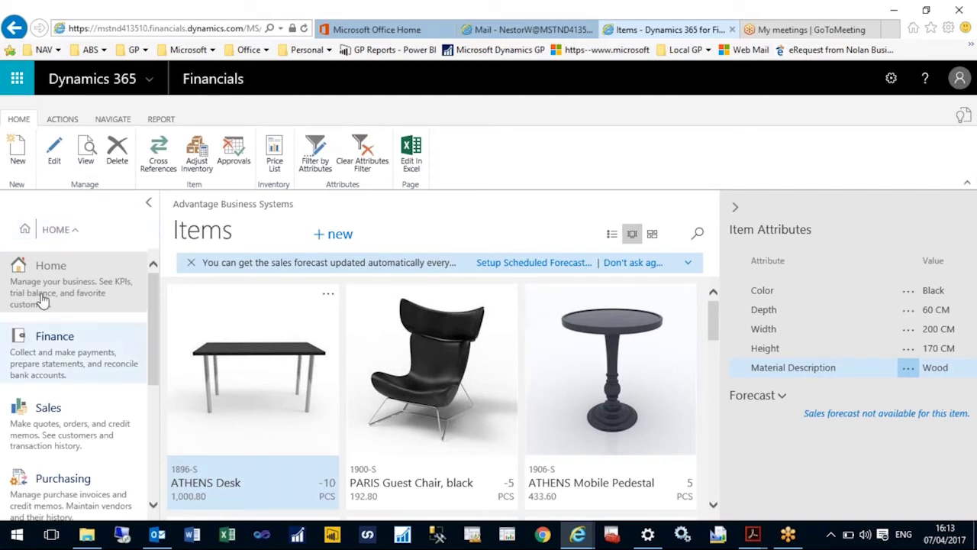
{"action": "left_click", "coordinate": [67, 365]}
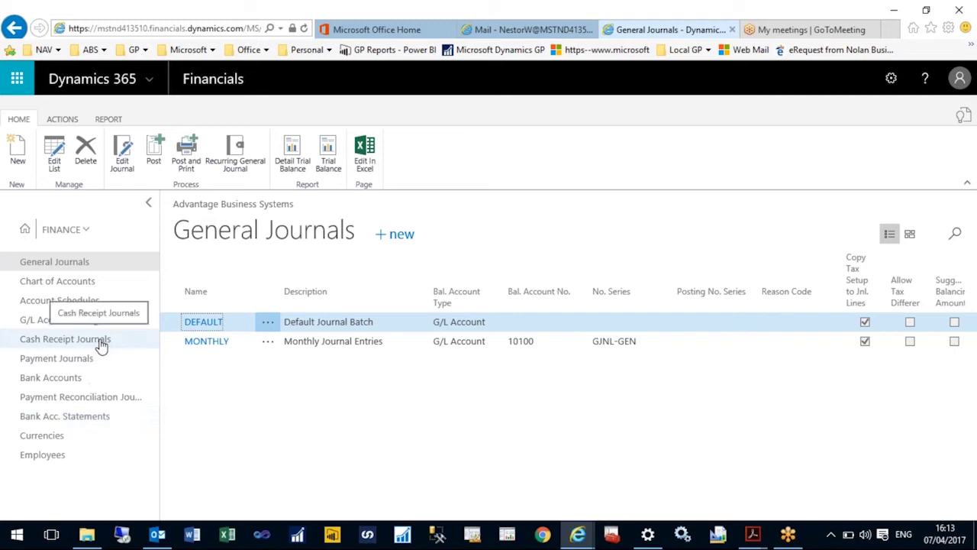
{"action": "left_click", "coordinate": [79, 288]}
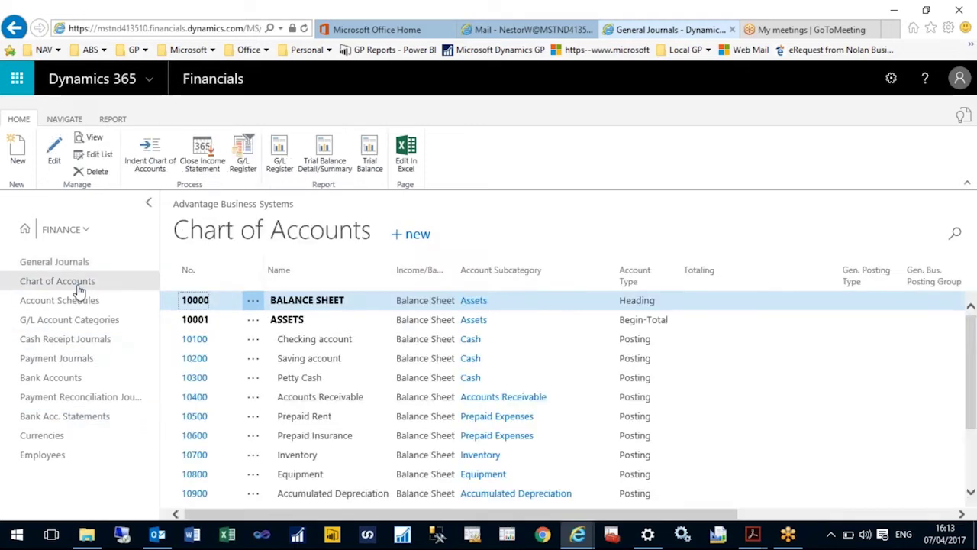
{"action": "left_click", "coordinate": [195, 301]}
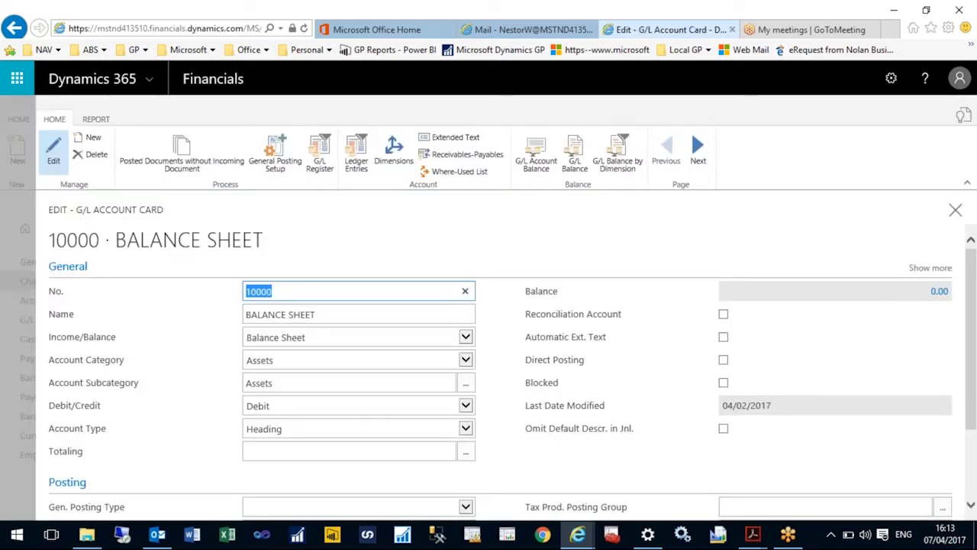
{"action": "left_click", "coordinate": [955, 209]}
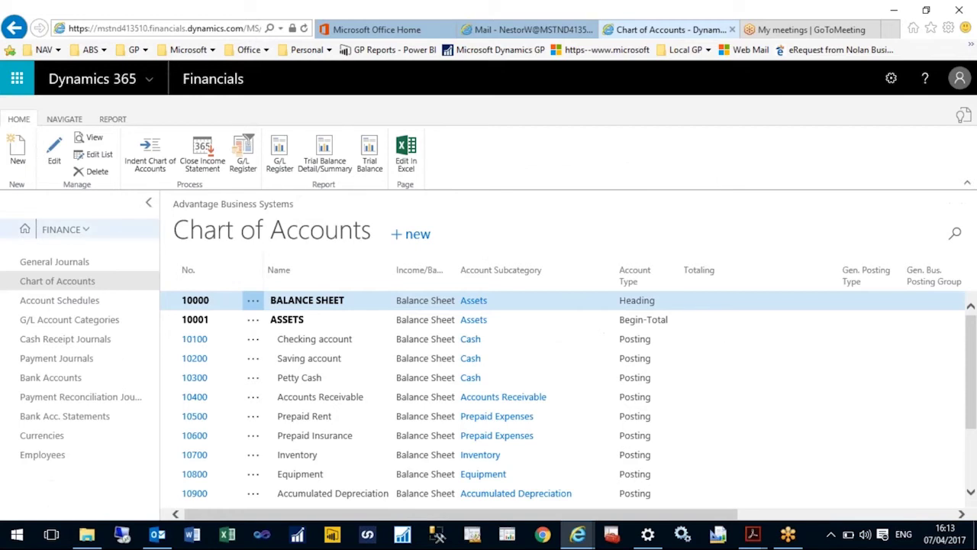
Look through the Sales area with its Customers list and the Purchasing area with its Vendors list.
{"action": "left_click", "coordinate": [70, 233]}
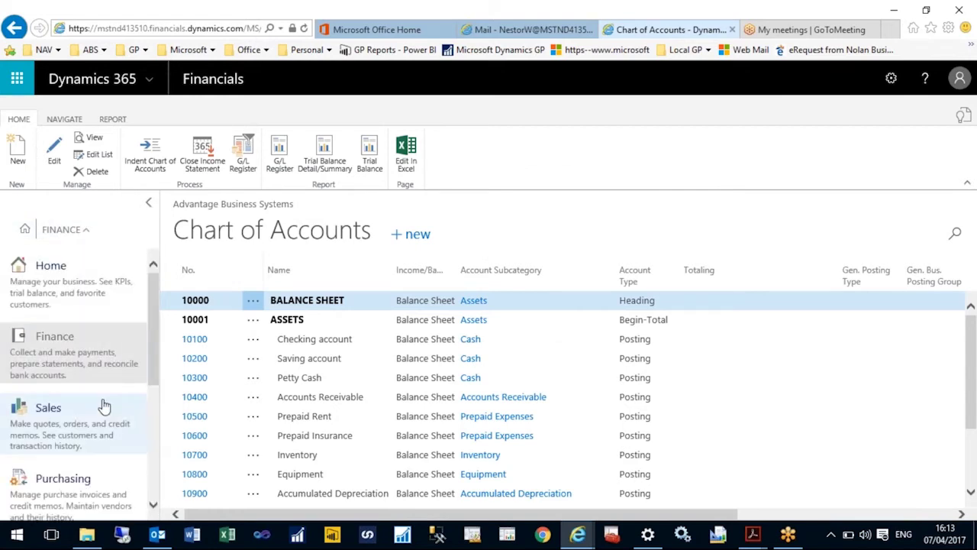
{"action": "left_click", "coordinate": [48, 407]}
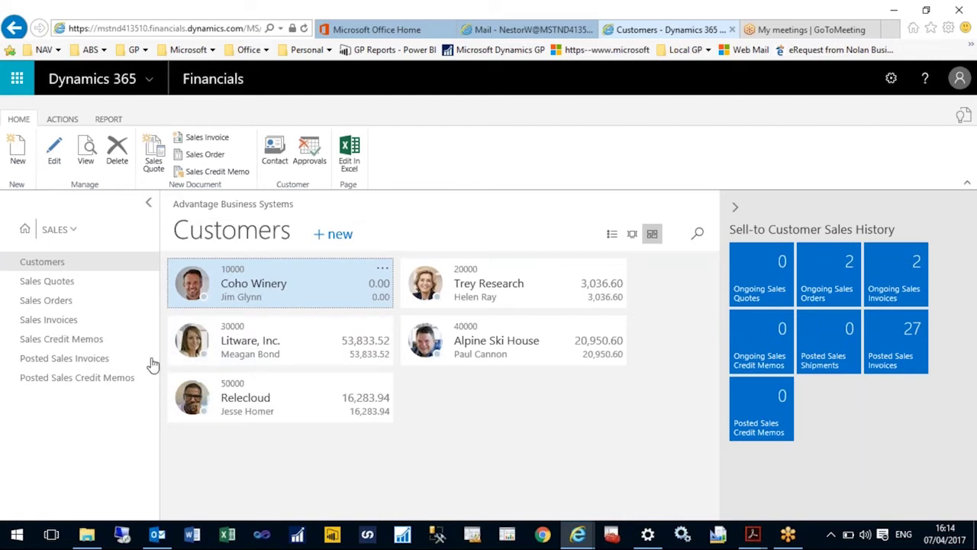
{"action": "left_click", "coordinate": [71, 231]}
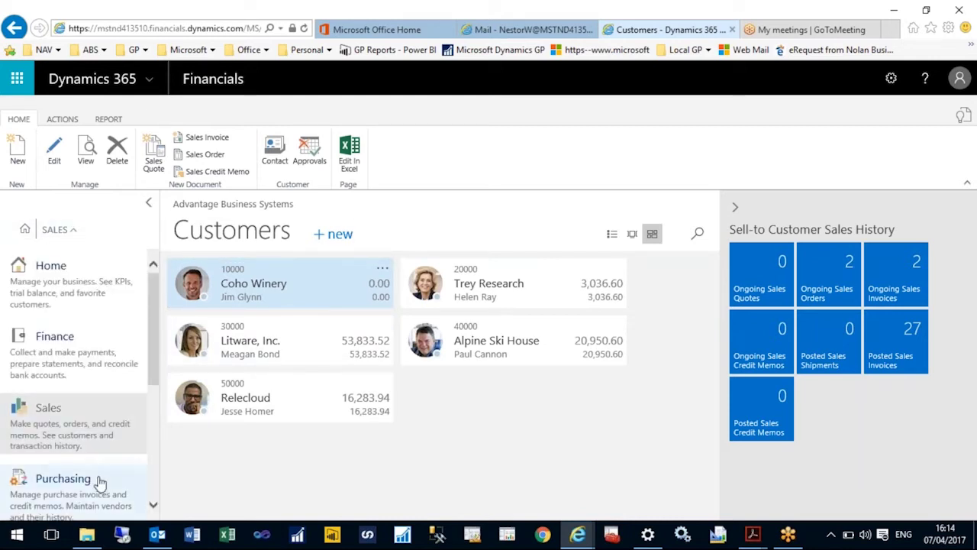
{"action": "left_click", "coordinate": [63, 478]}
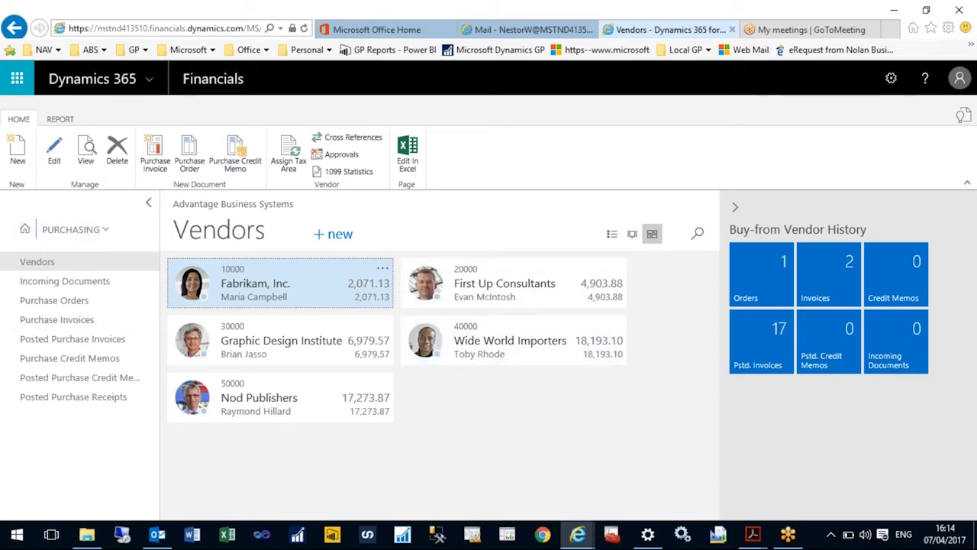
Look at Time Sheets in the Self-Service area and open the Assisted Setup list under Setup & Extensions.
{"action": "left_click", "coordinate": [75, 231]}
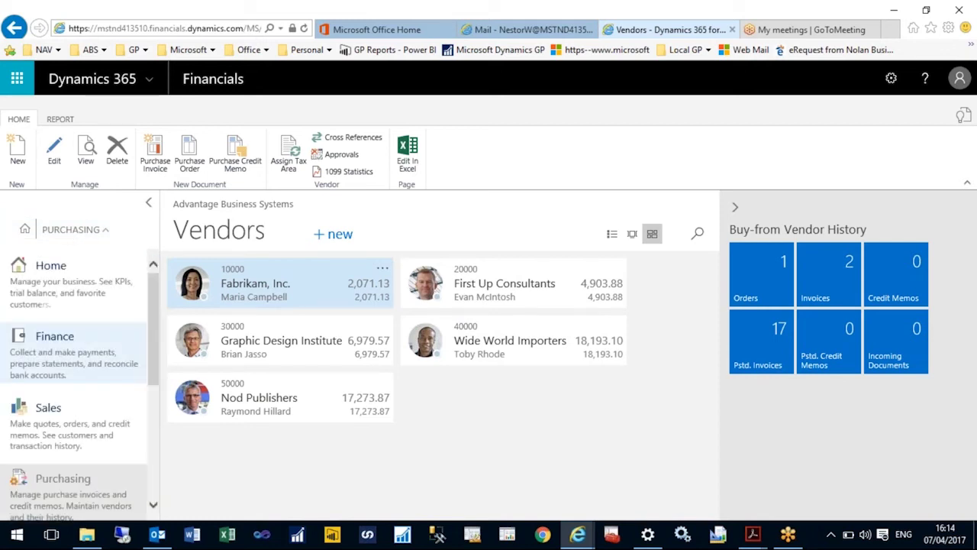
{"action": "left_click_drag", "start_coordinate": [155, 355], "coordinate": [155, 439]}
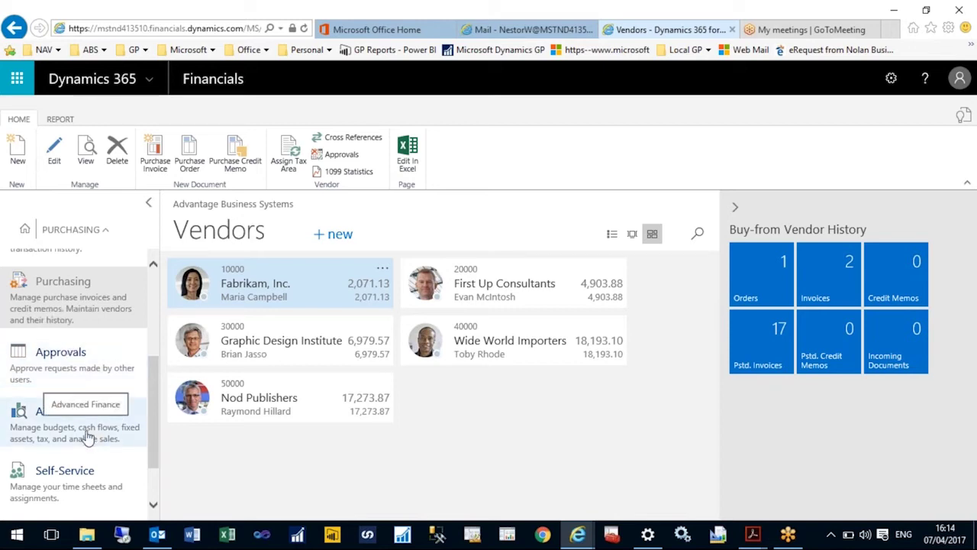
{"action": "left_click", "coordinate": [90, 487]}
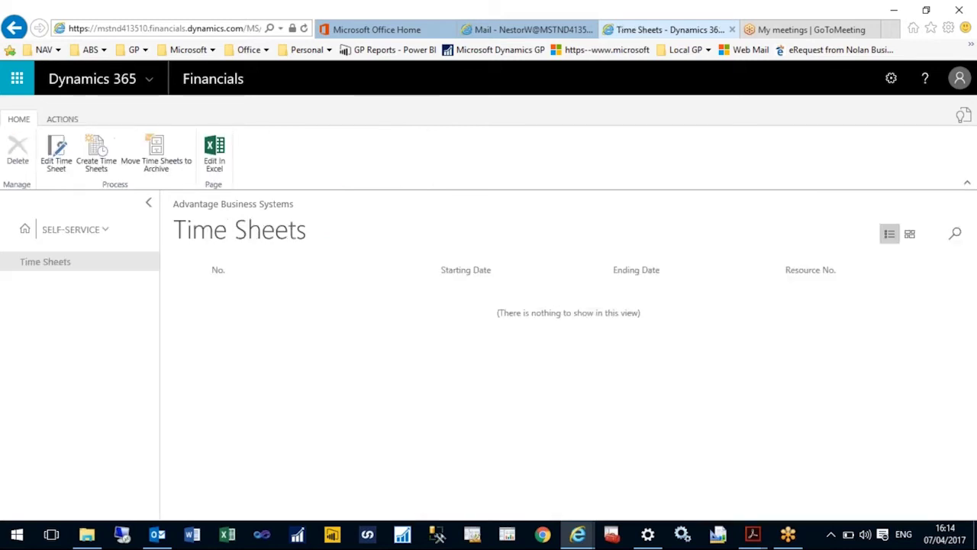
{"action": "left_click", "coordinate": [79, 235]}
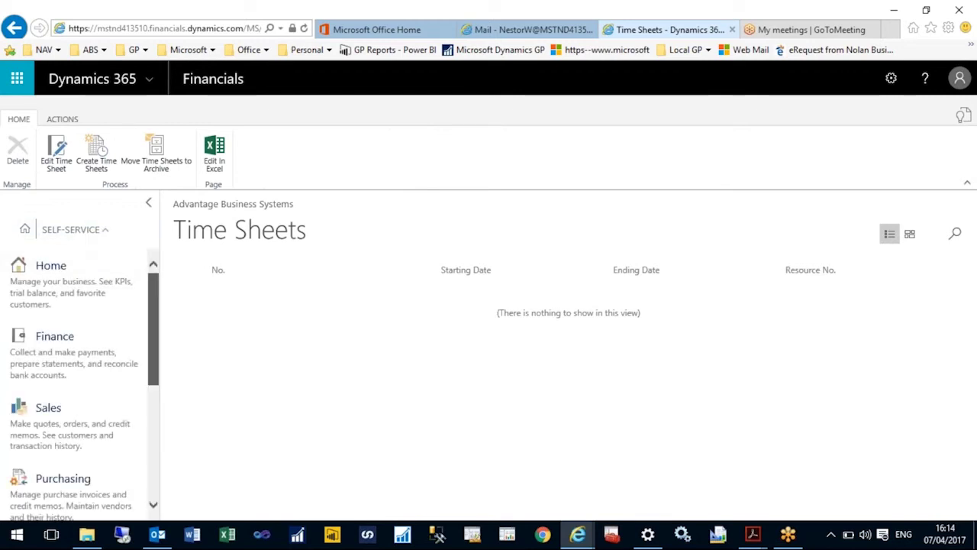
{"action": "scroll", "coordinate": [159, 453], "scroll_direction": "down", "scroll_amount": 4}
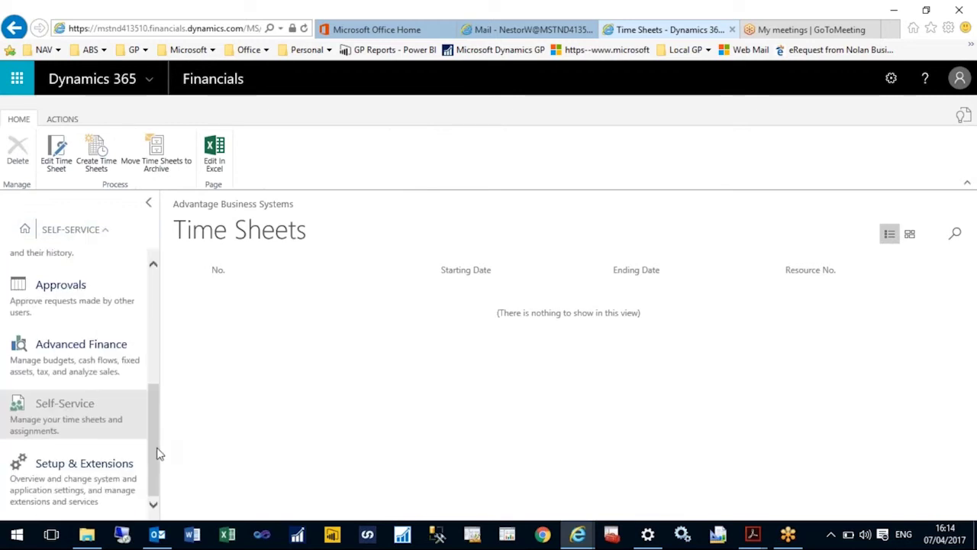
{"action": "left_click", "coordinate": [84, 464]}
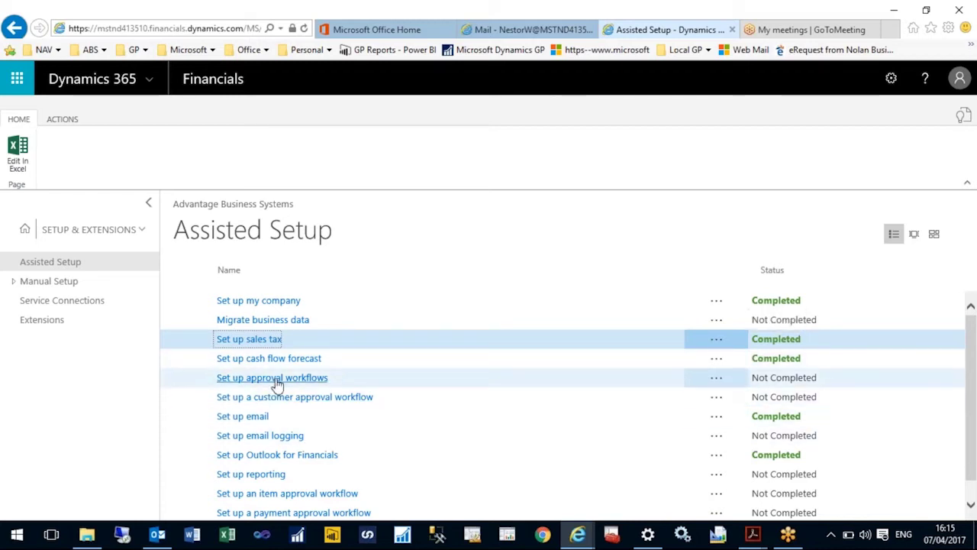
Look through the approval workflow setup for Sales Invoice Approval up to the approver and amount limit questions, and exit without finishing.
{"action": "left_click", "coordinate": [246, 379]}
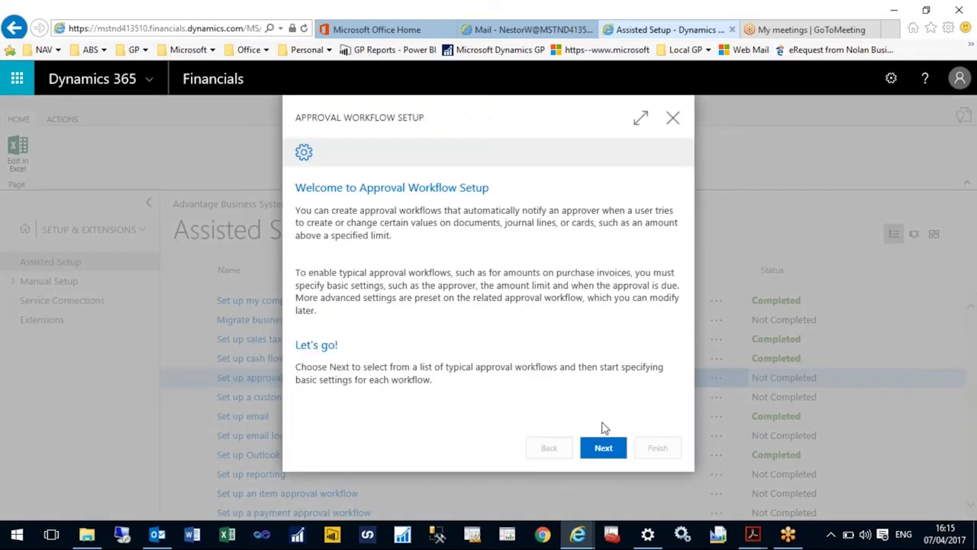
{"action": "left_click", "coordinate": [600, 447]}
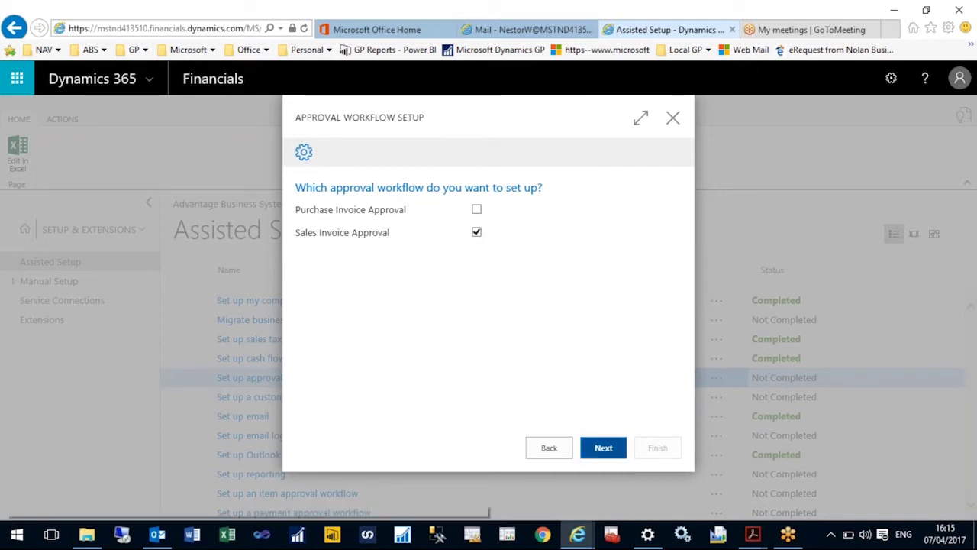
{"action": "left_click", "coordinate": [618, 454]}
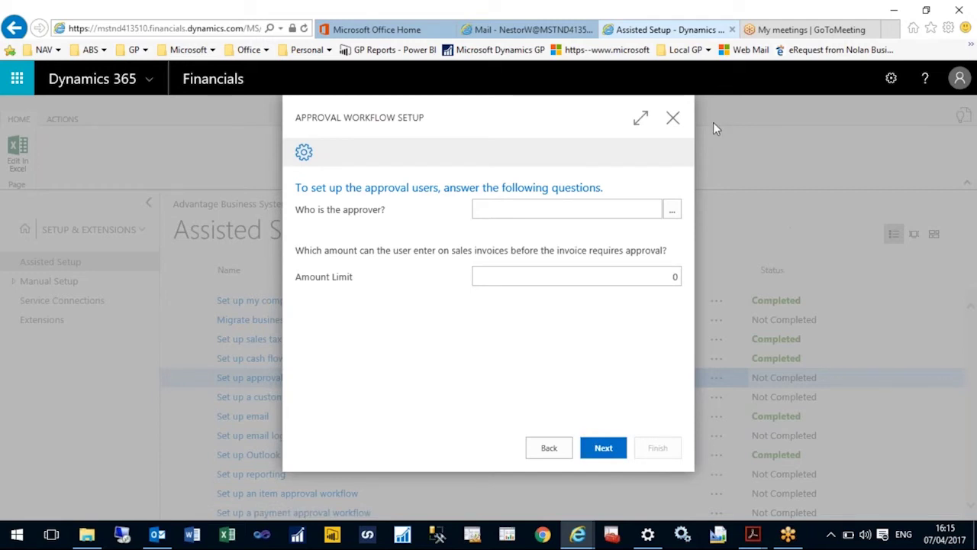
{"action": "key", "text": "Escape"}
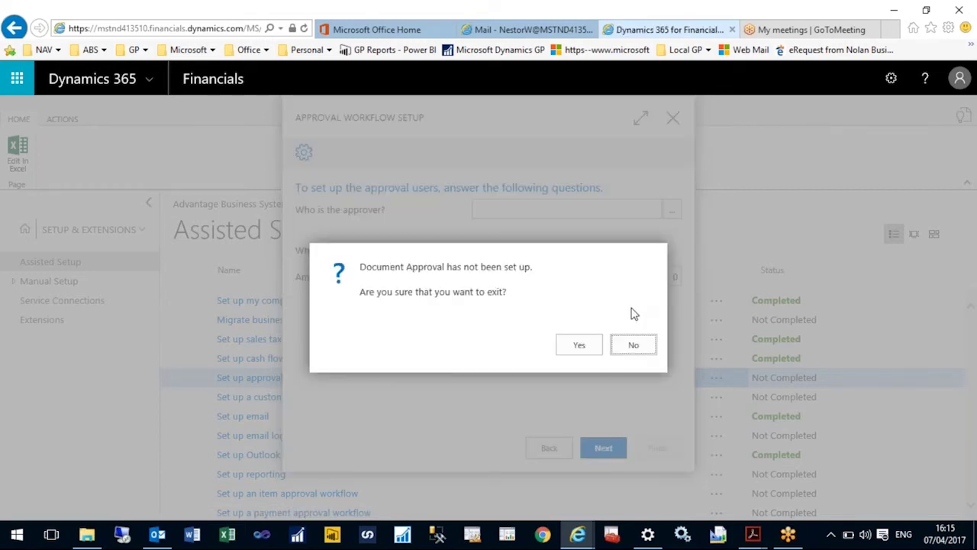
{"action": "left_click", "coordinate": [579, 345]}
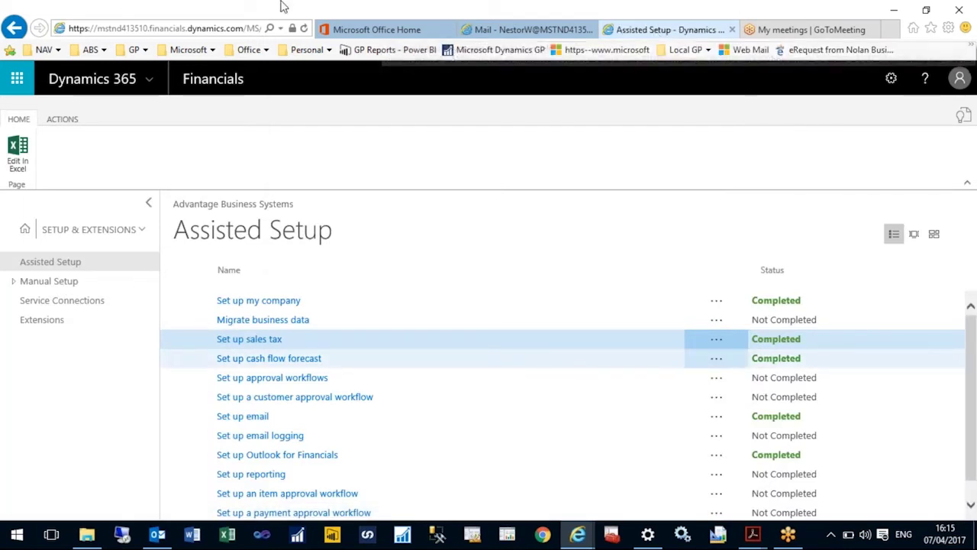
View the Manual Setup categories under Setup & Extensions and return to the Home page.
{"action": "left_click", "coordinate": [22, 282]}
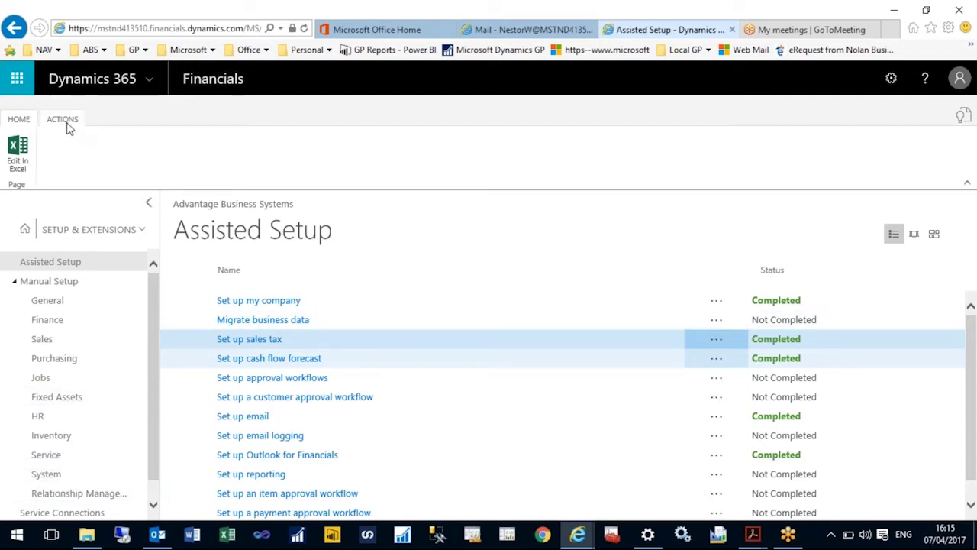
{"action": "left_click", "coordinate": [76, 232]}
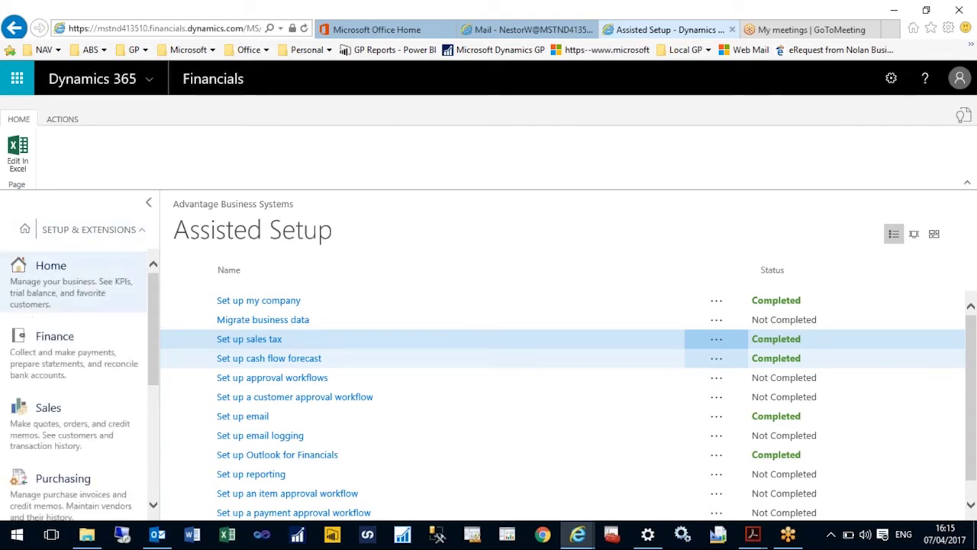
{"action": "left_click", "coordinate": [68, 285]}
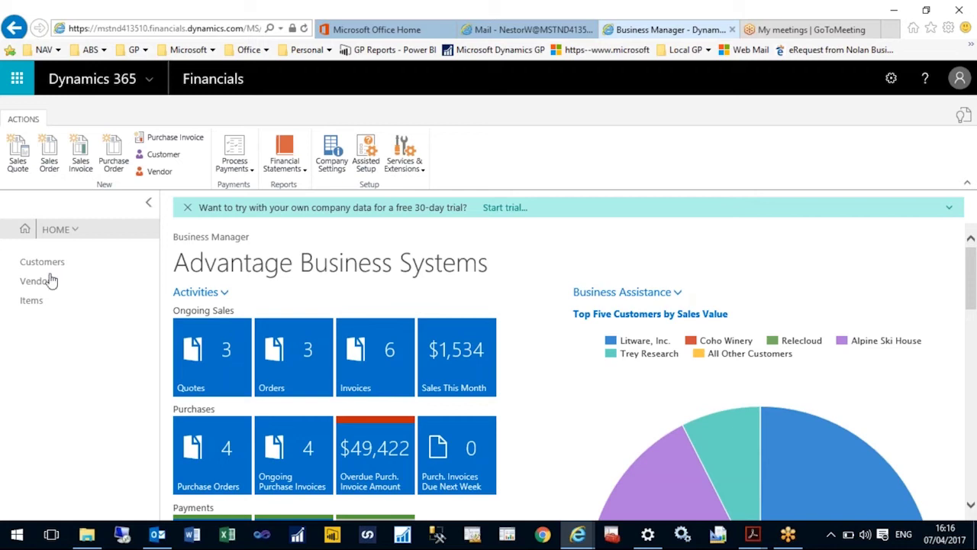
Switch to Outlook mail in Office 365 and start a new email message.
{"action": "left_click", "coordinate": [527, 29]}
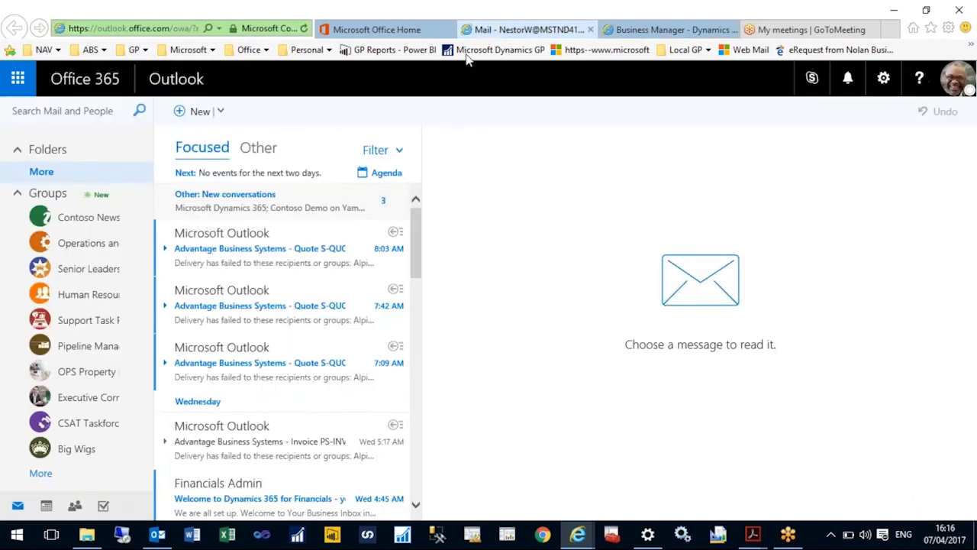
{"action": "left_click", "coordinate": [201, 112]}
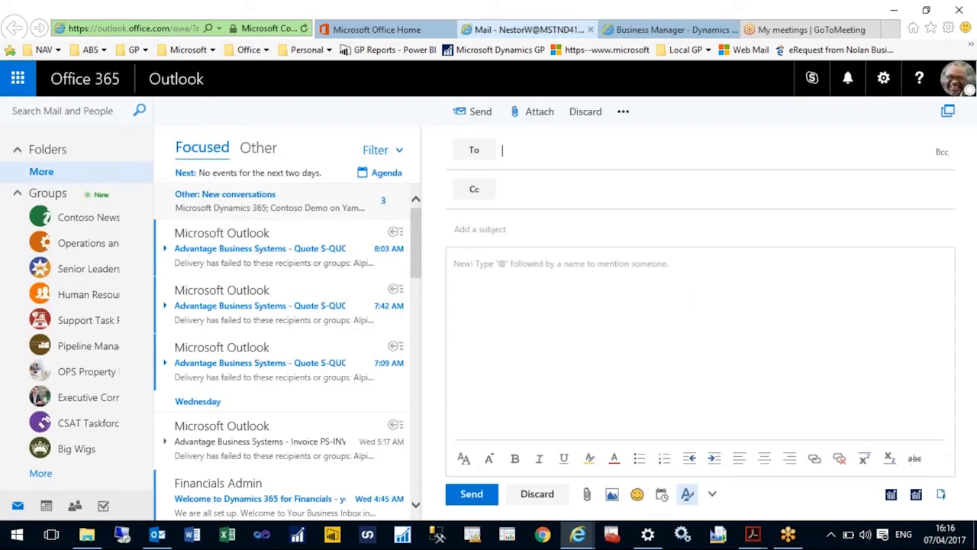
{"action": "left_click", "coordinate": [627, 153]}
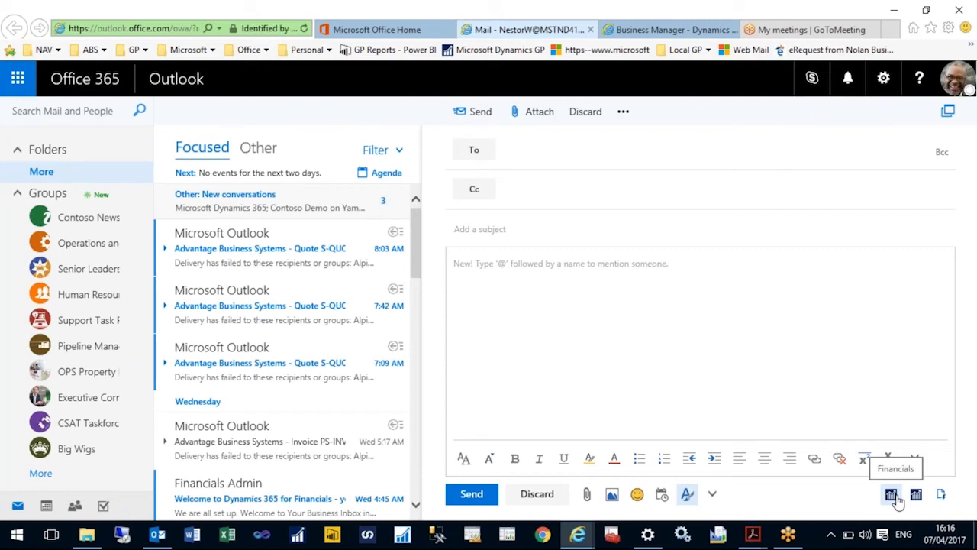
Create a new sales quote from the message with the Financials add-in, choosing Alpine Ski House as the contact.
{"action": "left_click", "coordinate": [890, 495]}
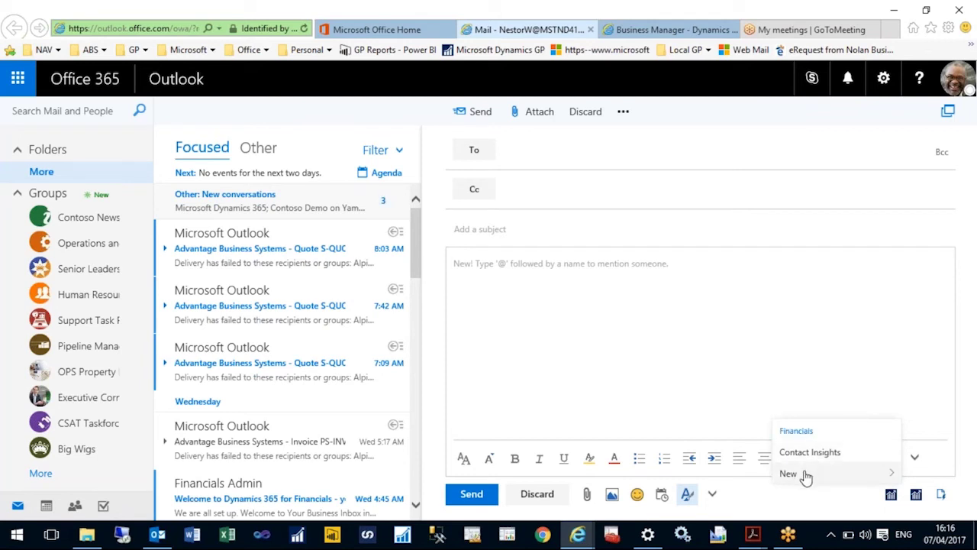
{"action": "mouse_move", "coordinate": [805, 475]}
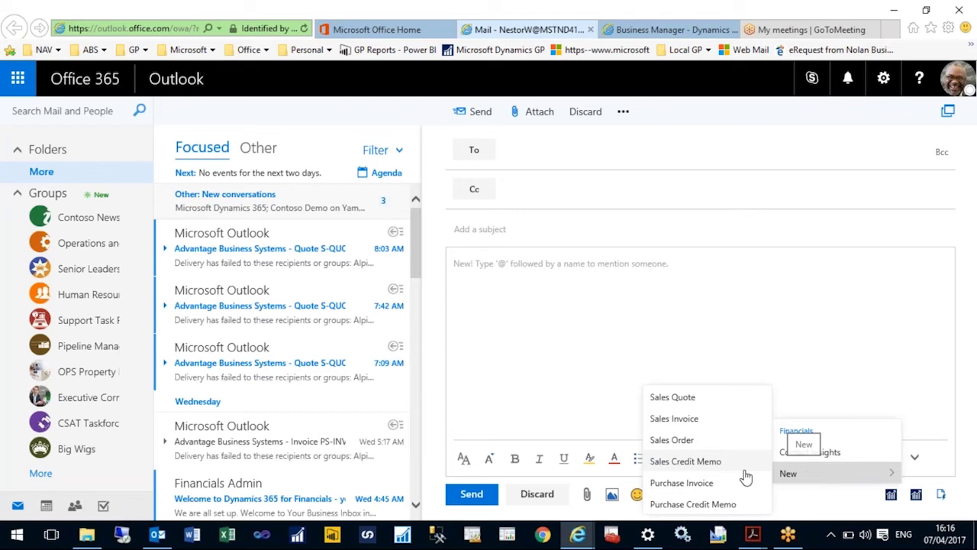
{"action": "left_click", "coordinate": [682, 400]}
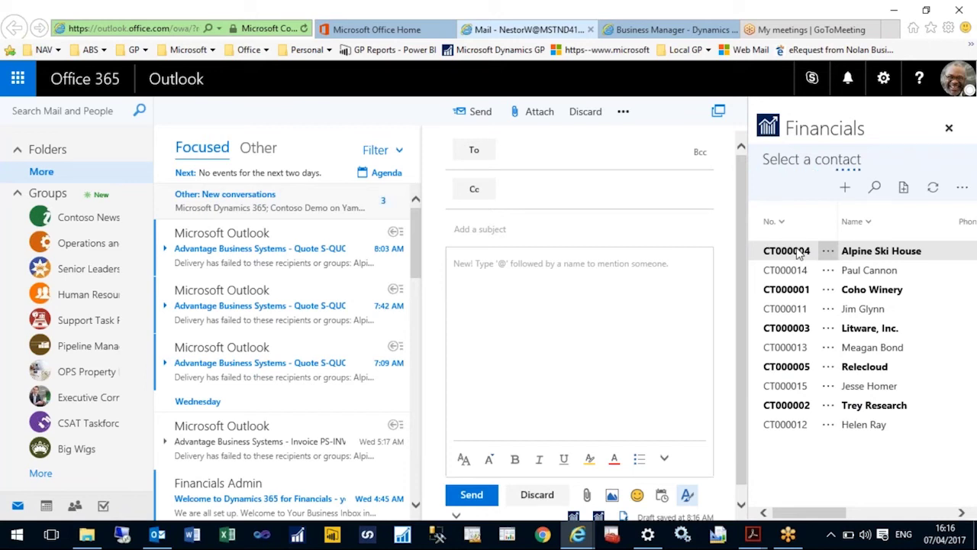
{"action": "left_click", "coordinate": [797, 252]}
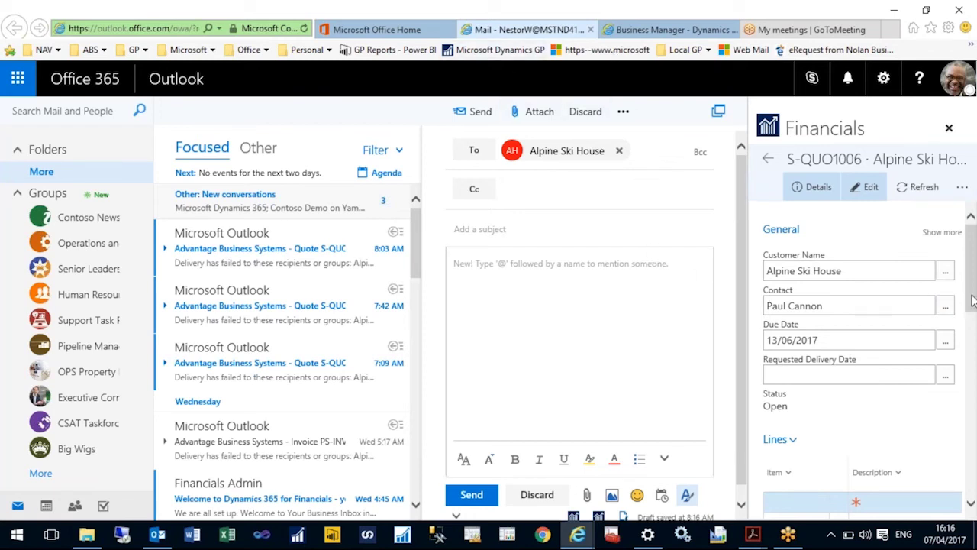
Add item 1896-S, ATHENS Desk, to the first line of the sales quote.
{"action": "scroll", "coordinate": [968, 301], "scroll_direction": "down", "scroll_amount": 3}
{"action": "left_click", "coordinate": [797, 397]}
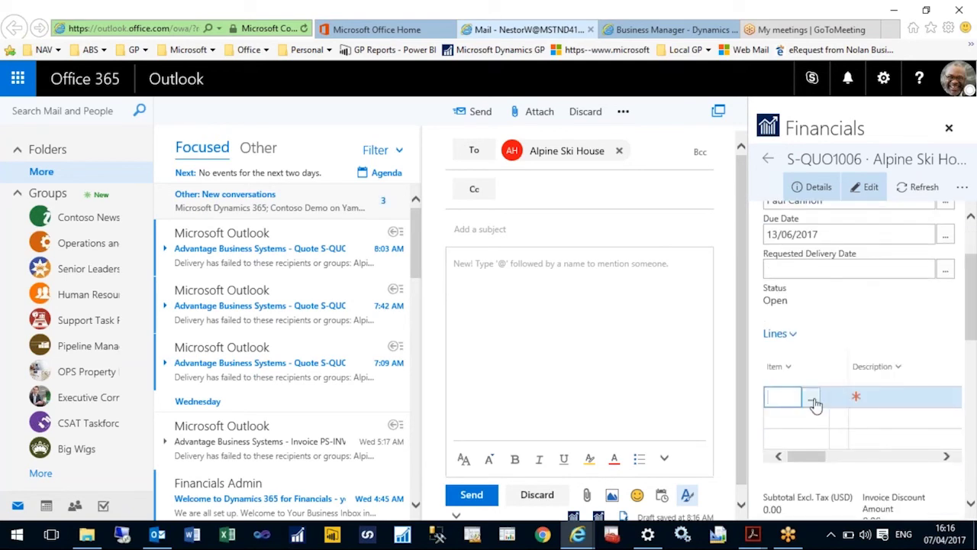
{"action": "left_click", "coordinate": [813, 400]}
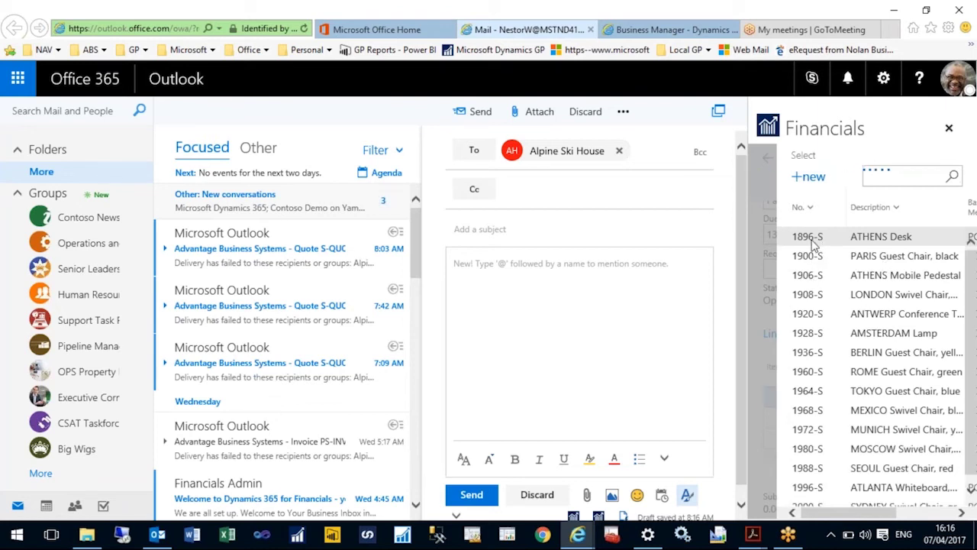
{"action": "left_click", "coordinate": [813, 243]}
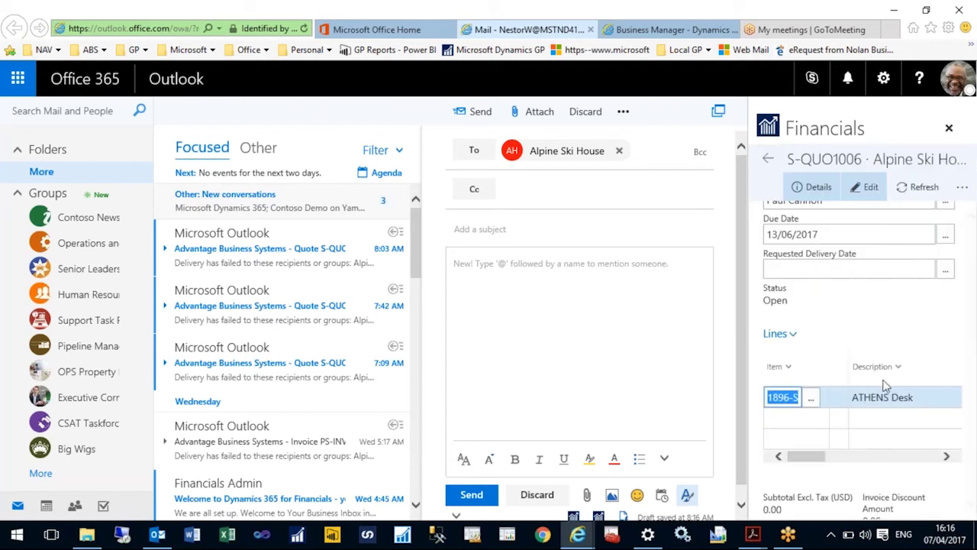
Set the ATHENS Desk line's quantity to 1 and review the quote's totals.
{"action": "left_click_drag", "start_coordinate": [810, 462], "coordinate": [834, 458]}
{"action": "left_click", "coordinate": [925, 396]}
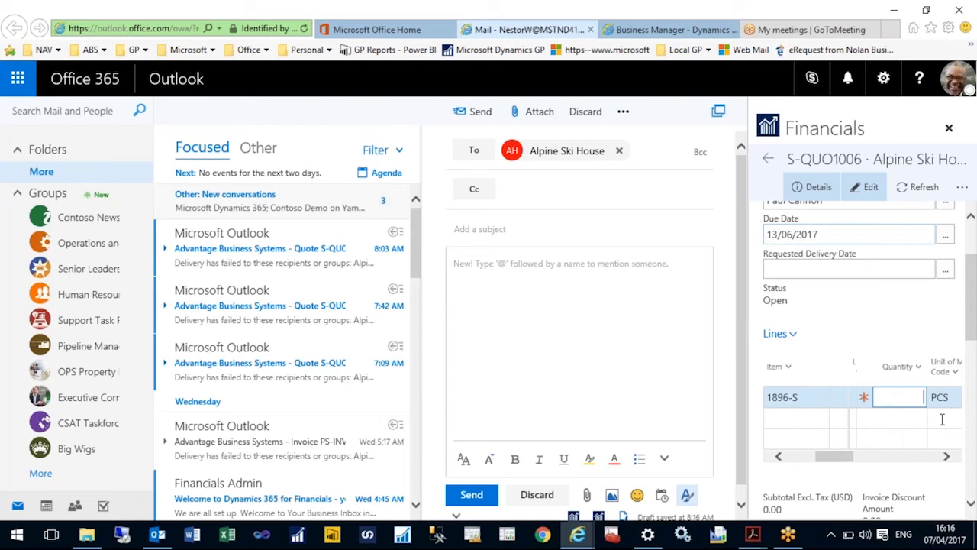
{"action": "key", "text": "Tab"}
{"action": "key", "text": "Tab"}
{"action": "key", "text": "Tab"}
{"action": "key", "text": "Tab"}
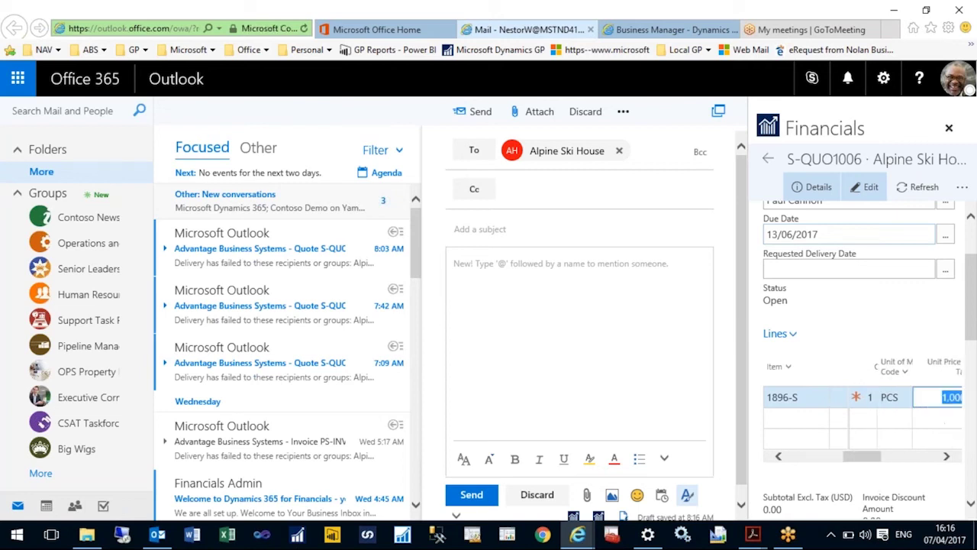
{"action": "key", "text": "Tab"}
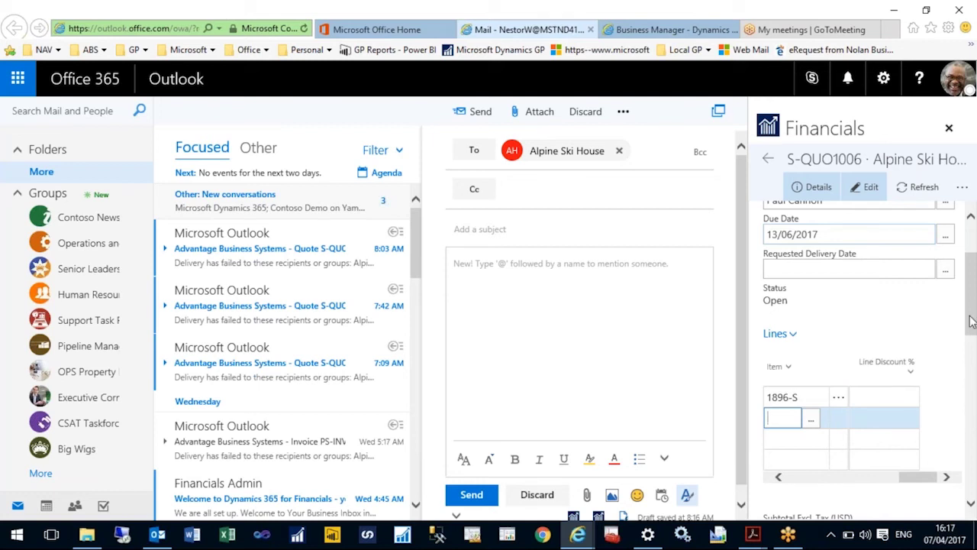
{"action": "left_click_drag", "start_coordinate": [972, 322], "coordinate": [972, 374]}
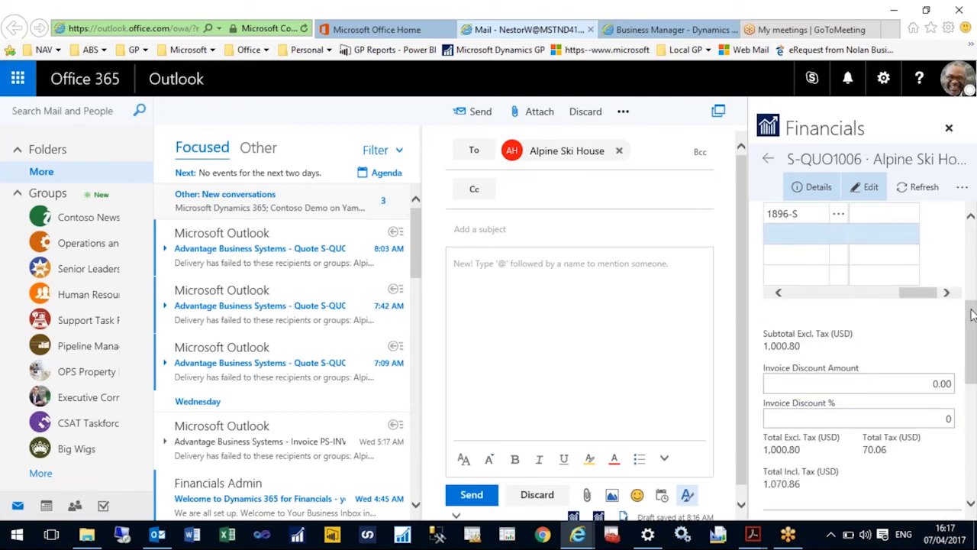
{"action": "left_click_drag", "start_coordinate": [970, 314], "coordinate": [974, 244]}
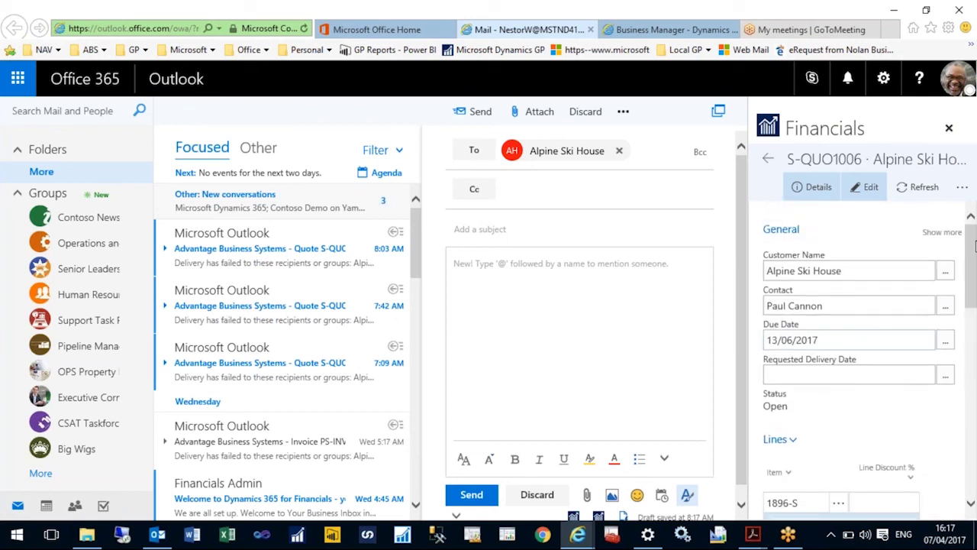
Place the sales quote in the email with Send by Email and look over the generated message and PDF attachment.
{"action": "left_click", "coordinate": [962, 187]}
{"action": "left_click", "coordinate": [868, 241]}
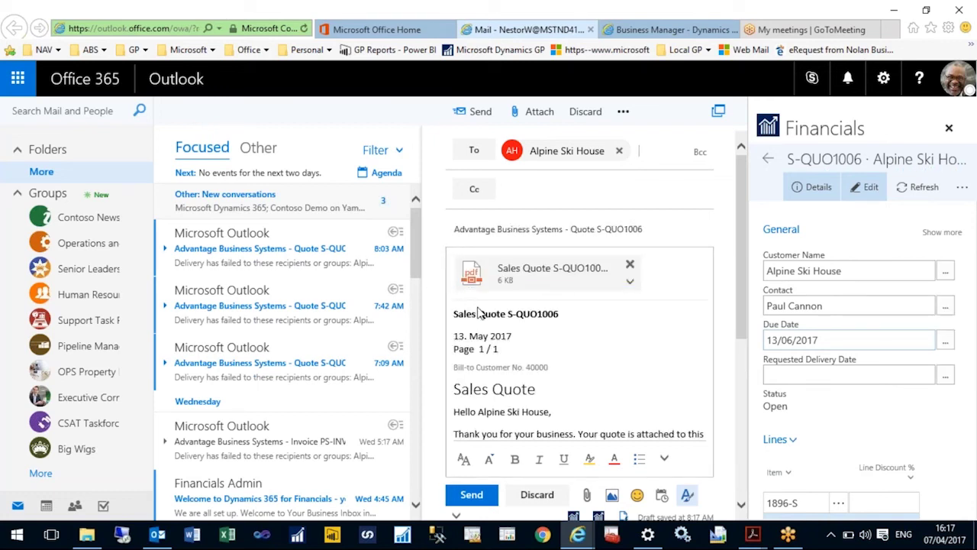
{"action": "mouse_move", "coordinate": [746, 328]}
{"action": "left_mouse_down"}
{"action": "mouse_move", "coordinate": [747, 436]}
{"action": "mouse_move", "coordinate": [734, 285]}
{"action": "left_mouse_up"}
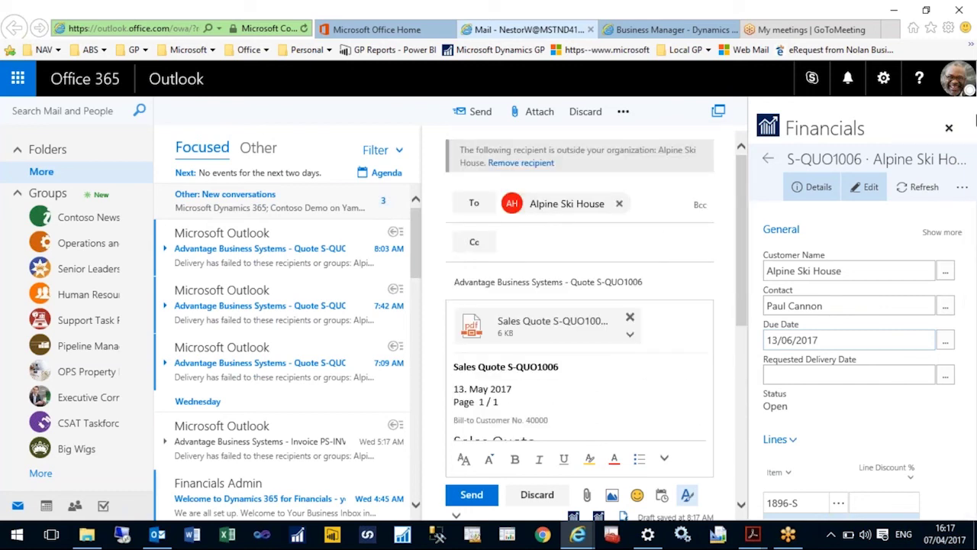
Open the Alpine Ski House customer card from the quote and examine its balances, aged receivables and sales history.
{"action": "left_click", "coordinate": [961, 187]}
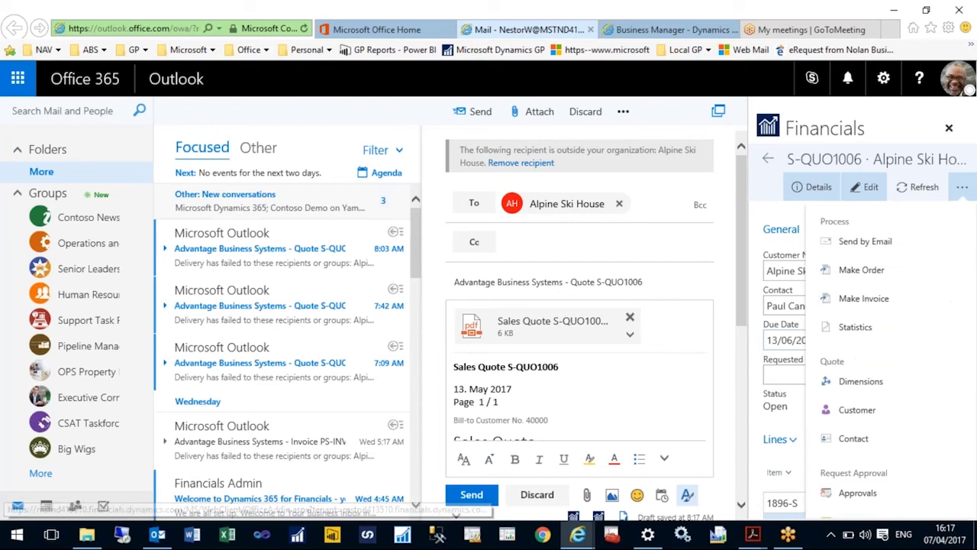
{"action": "left_click", "coordinate": [884, 410]}
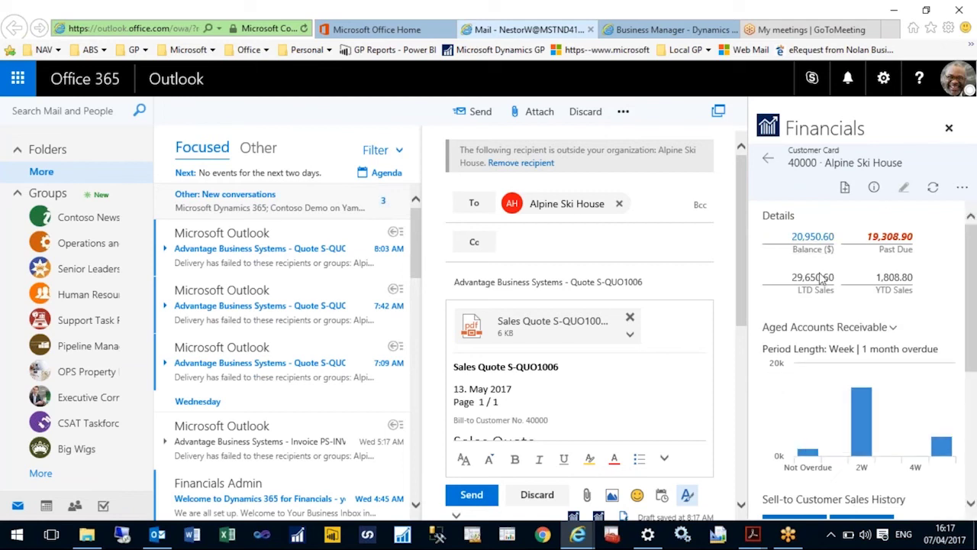
{"action": "left_click_drag", "start_coordinate": [971, 257], "coordinate": [972, 293]}
{"action": "mouse_move", "coordinate": [811, 297]}
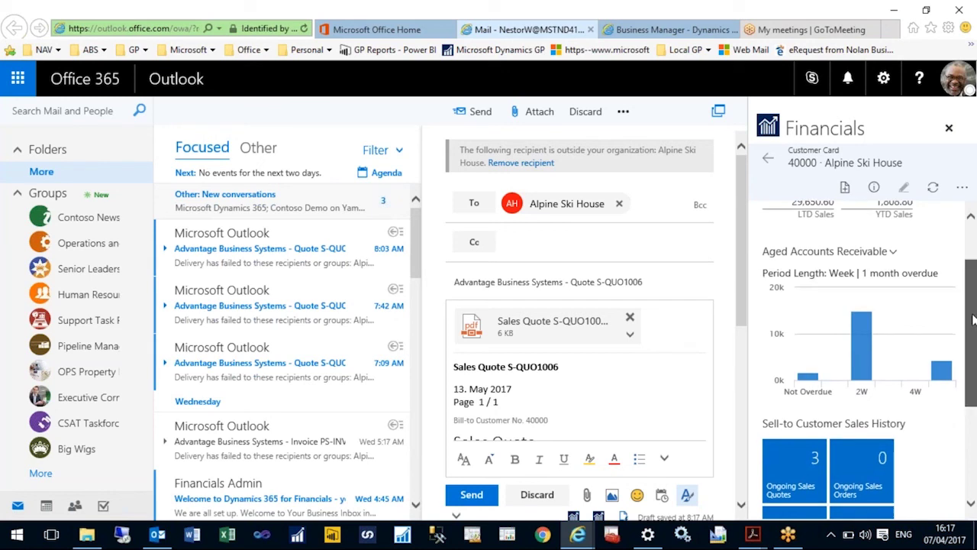
{"action": "left_click_drag", "start_coordinate": [972, 319], "coordinate": [972, 373]}
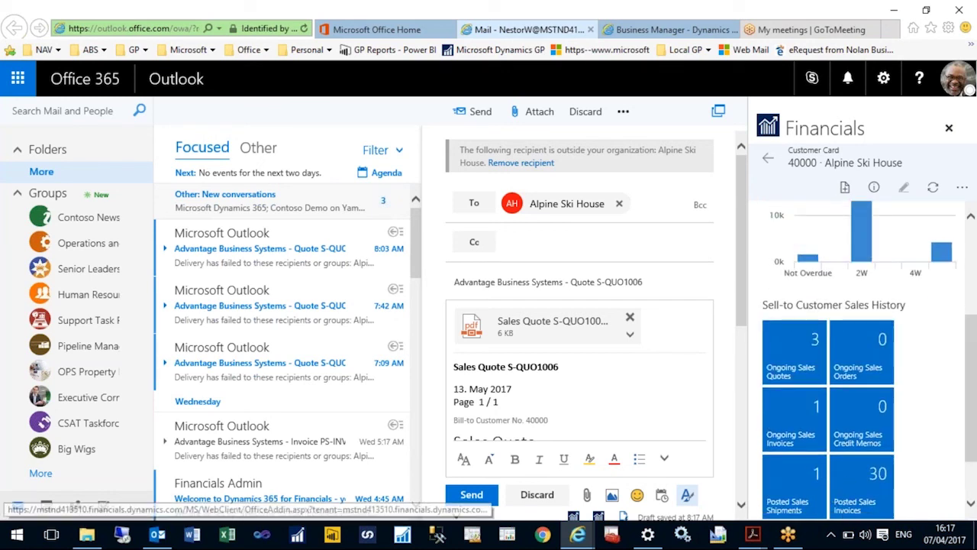
{"action": "scroll", "coordinate": [974, 350], "scroll_direction": "down", "scroll_amount": 1}
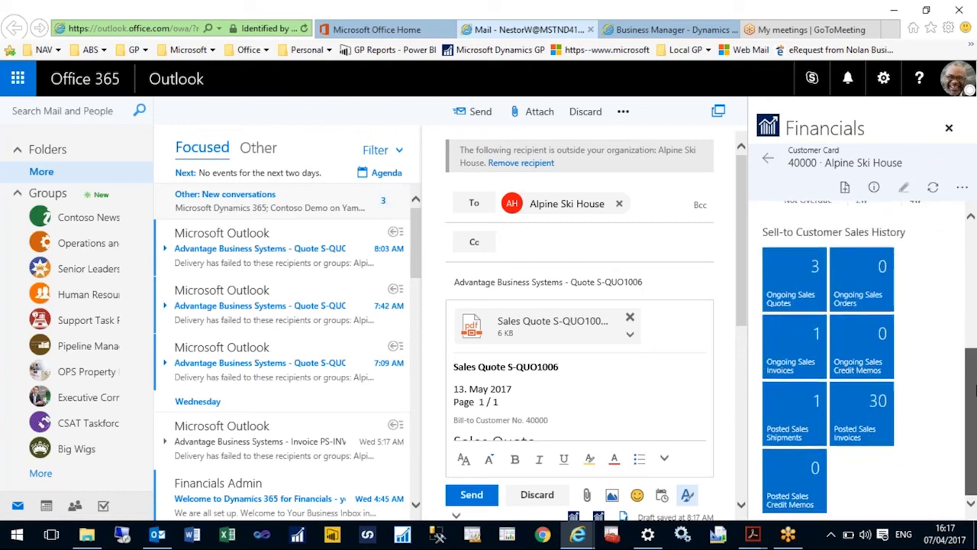
Open the Open Customer Entries report request for Alpine Ski House and look through its options and filters.
{"action": "left_click", "coordinate": [961, 187]}
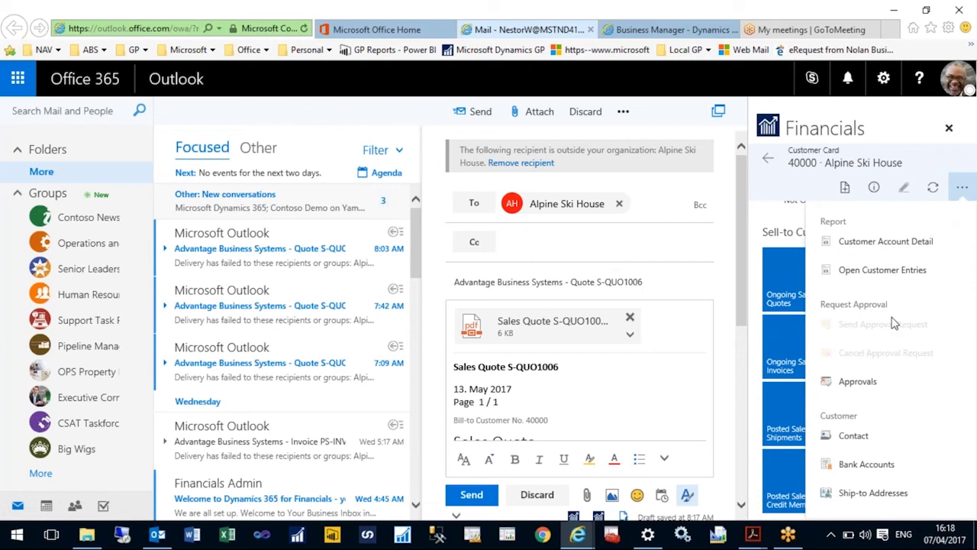
{"action": "left_click", "coordinate": [897, 275]}
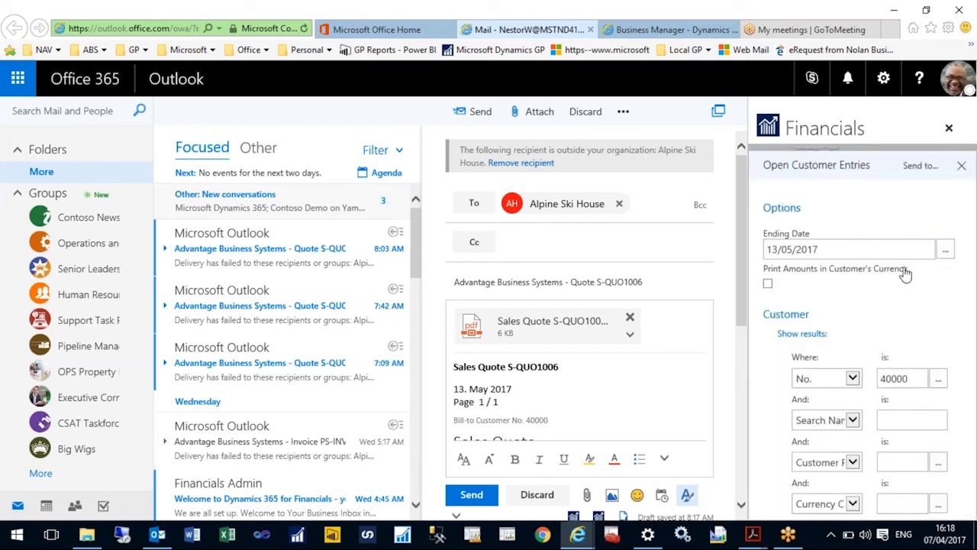
{"action": "scroll", "coordinate": [974, 221], "scroll_direction": "down", "scroll_amount": 3}
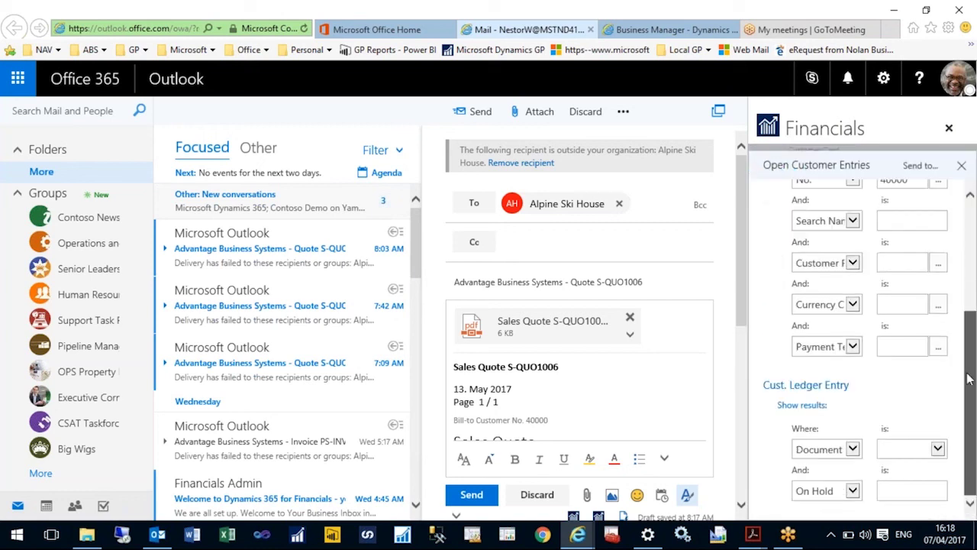
{"action": "scroll", "coordinate": [974, 222], "scroll_direction": "up", "scroll_amount": 3}
Send the sales quote email to Alpine Ski House and switch back to Dynamics 365 Financials.
{"action": "left_click", "coordinate": [473, 112]}
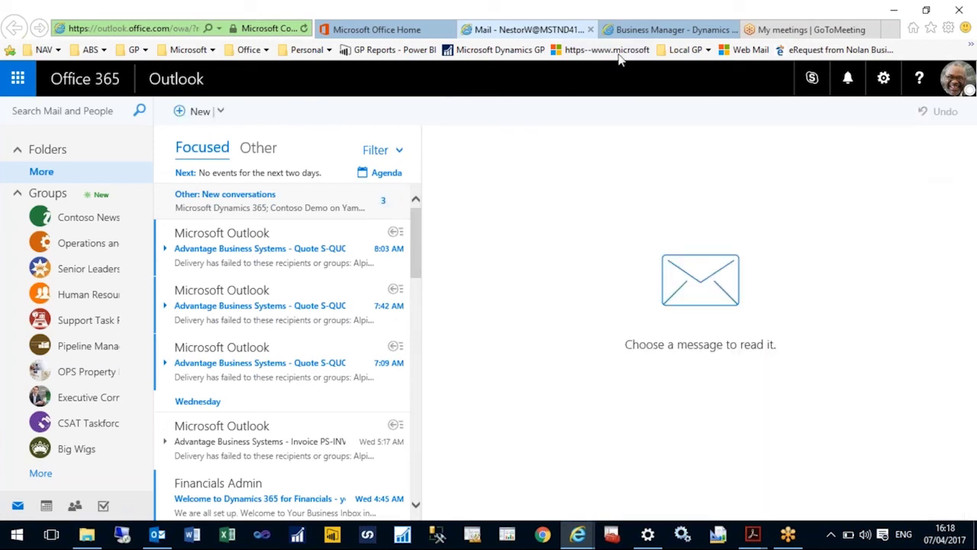
{"action": "left_click", "coordinate": [631, 29]}
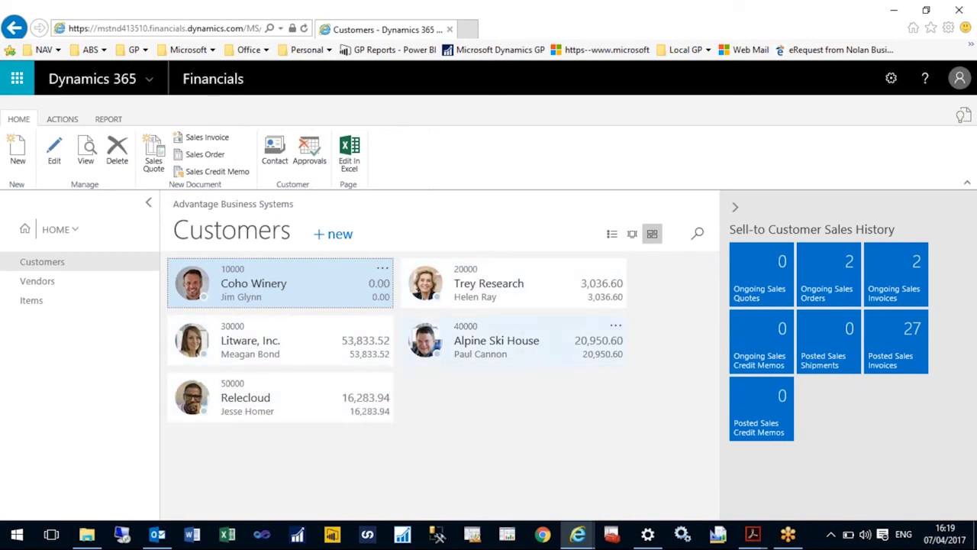
Open the Alpine Ski House customer card and, from its ongoing sales quotes, open the 1,000.80 quote due 13/06/2017.
{"action": "left_click", "coordinate": [546, 345]}
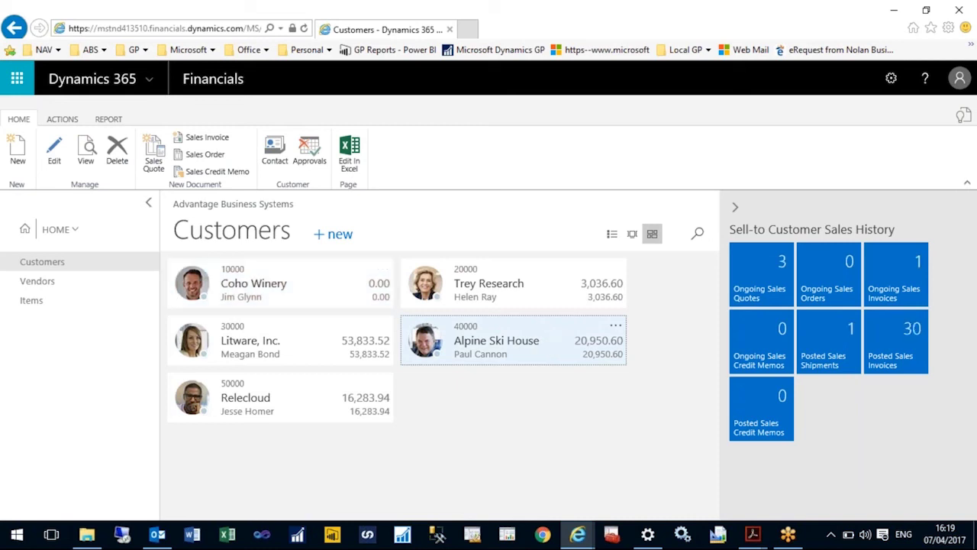
{"action": "key", "text": "Return"}
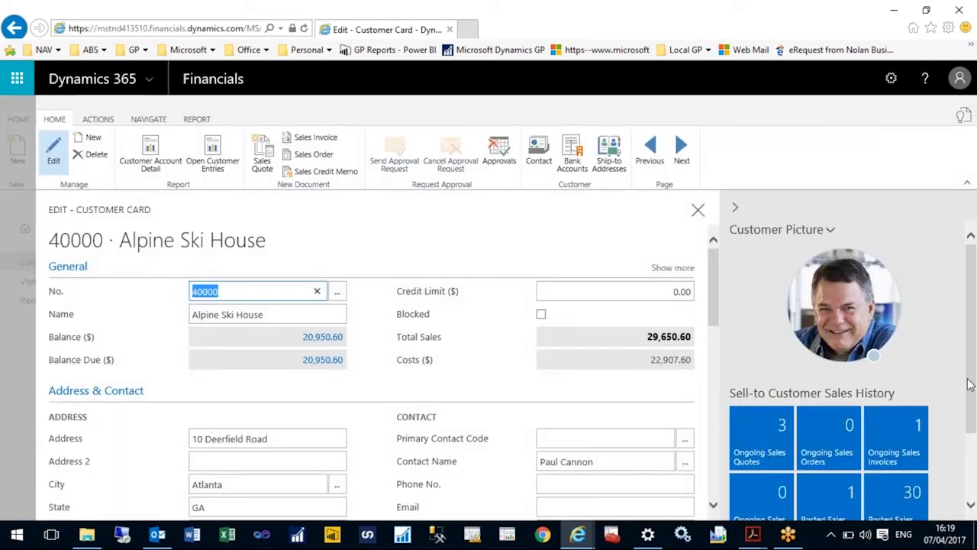
{"action": "left_click", "coordinate": [762, 458]}
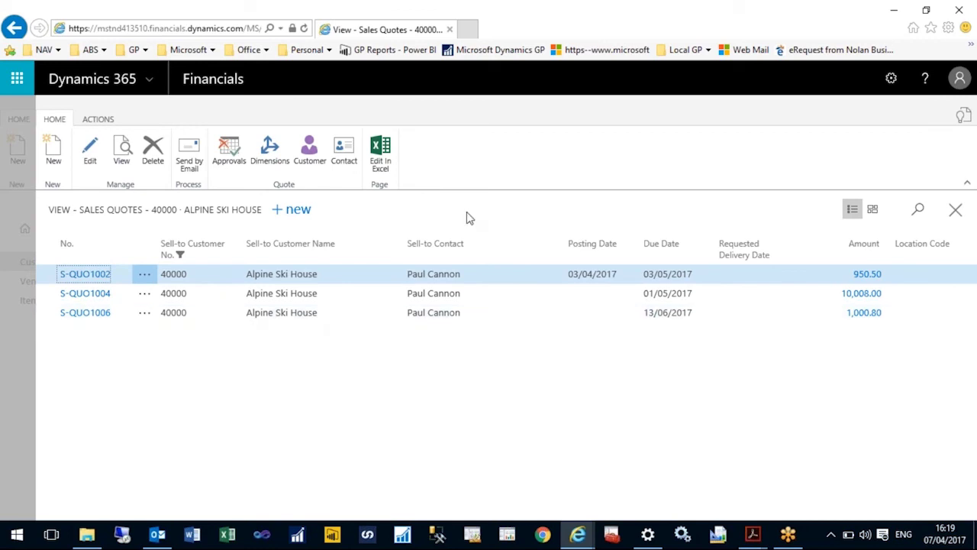
{"action": "left_click", "coordinate": [101, 314]}
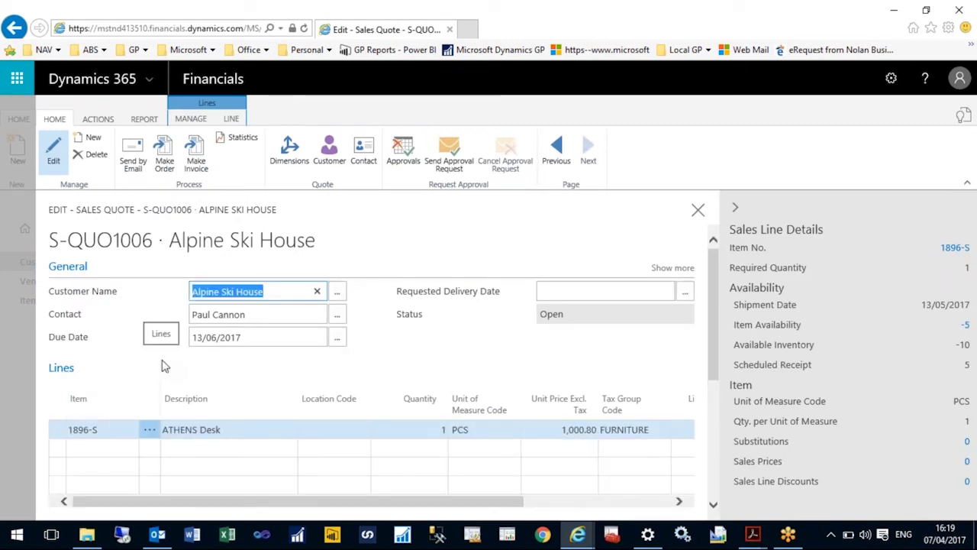
Convert the Alpine Ski House sales quote to an invoice and open the new invoice.
{"action": "left_click", "coordinate": [195, 153]}
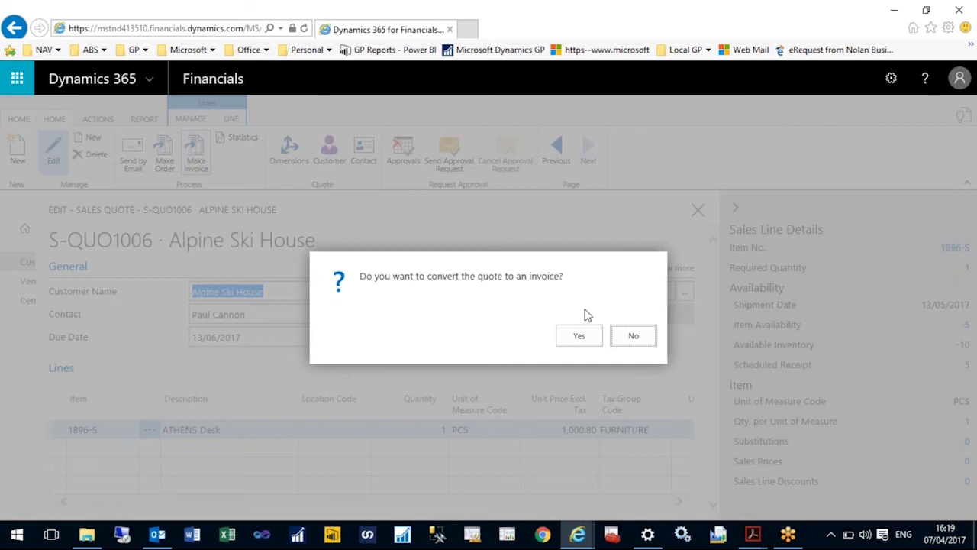
{"action": "left_click", "coordinate": [582, 335]}
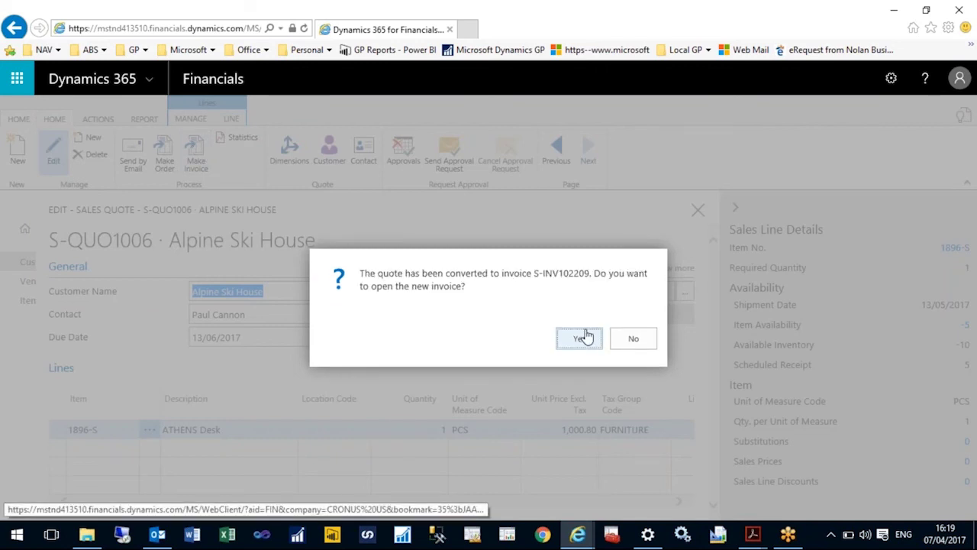
{"action": "left_click", "coordinate": [580, 337]}
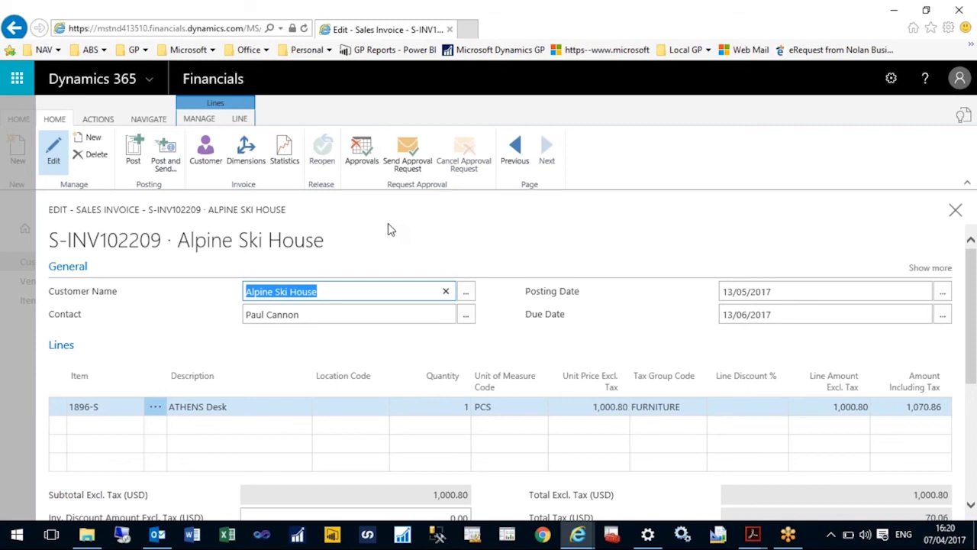
Start Post and Send for the sales invoice and set Email to Yes (Use Default Settings), keeping Disk as PDF.
{"action": "left_click", "coordinate": [172, 153]}
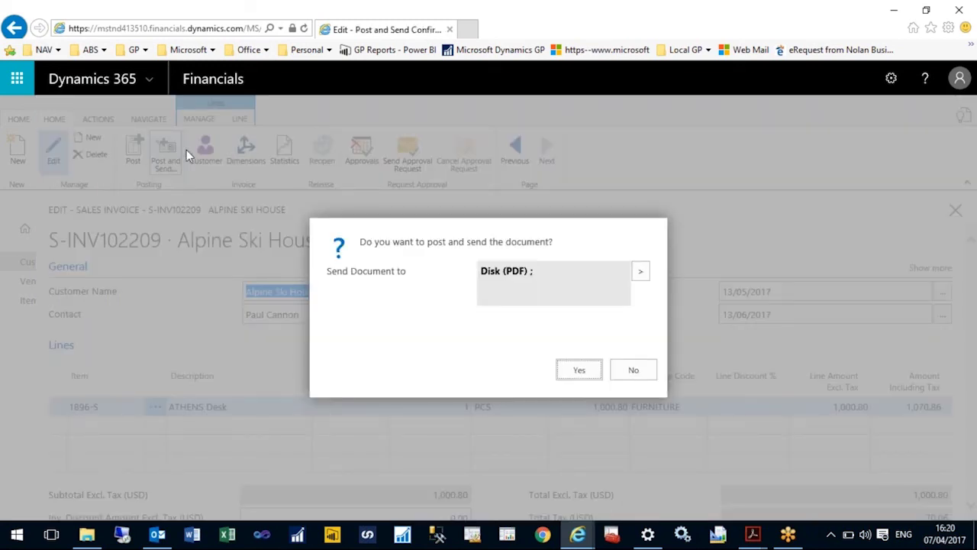
{"action": "left_click", "coordinate": [640, 270]}
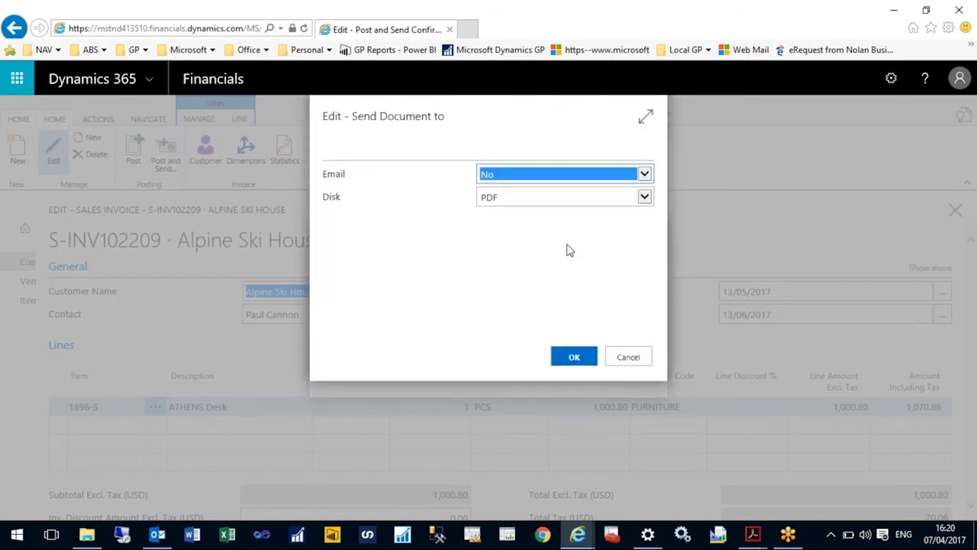
{"action": "left_click", "coordinate": [538, 179]}
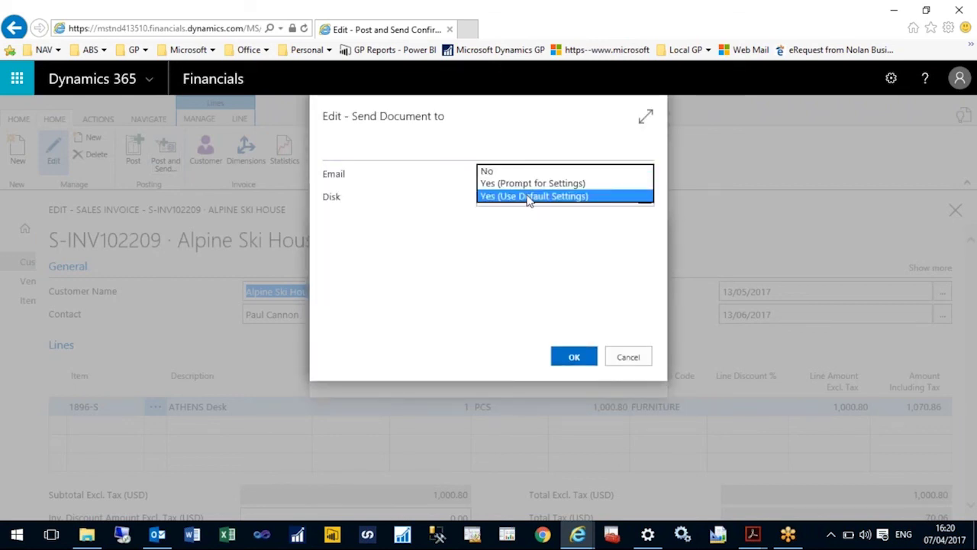
{"action": "left_click", "coordinate": [530, 199]}
{"action": "left_click", "coordinate": [575, 357]}
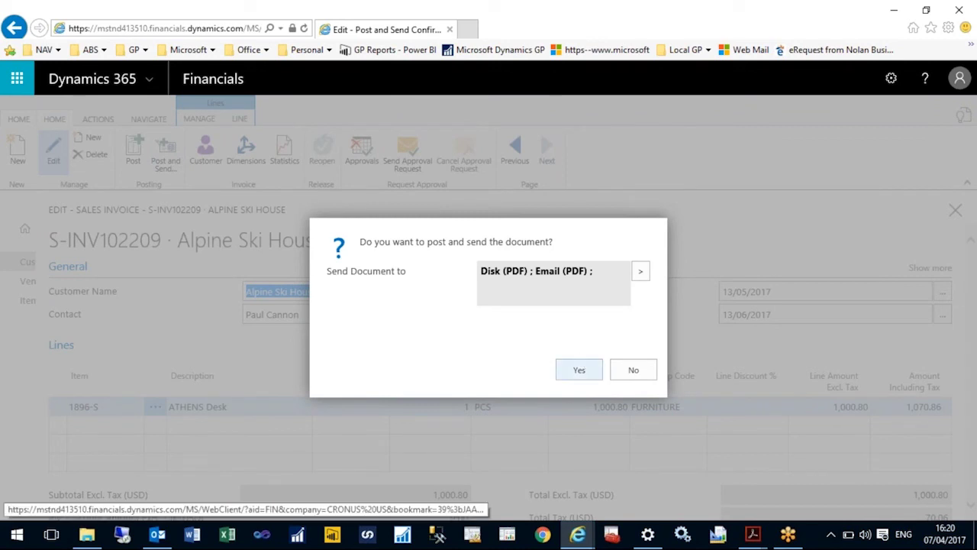
Post the invoice, look over the generated email message, and try to send it with the recipient left blank.
{"action": "left_click", "coordinate": [578, 369]}
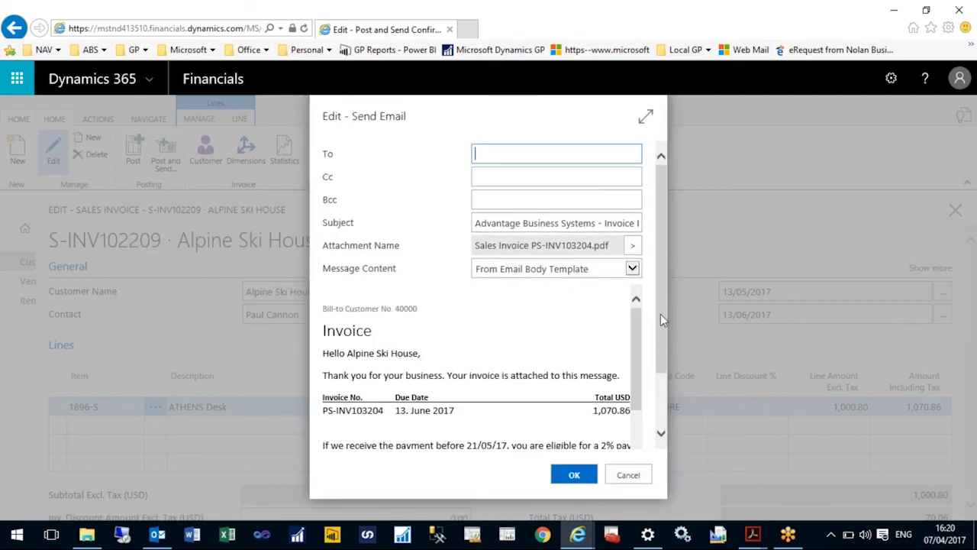
{"action": "left_click_drag", "start_coordinate": [661, 315], "coordinate": [656, 222]}
{"action": "left_click", "coordinate": [508, 154]}
{"action": "left_click", "coordinate": [585, 475]}
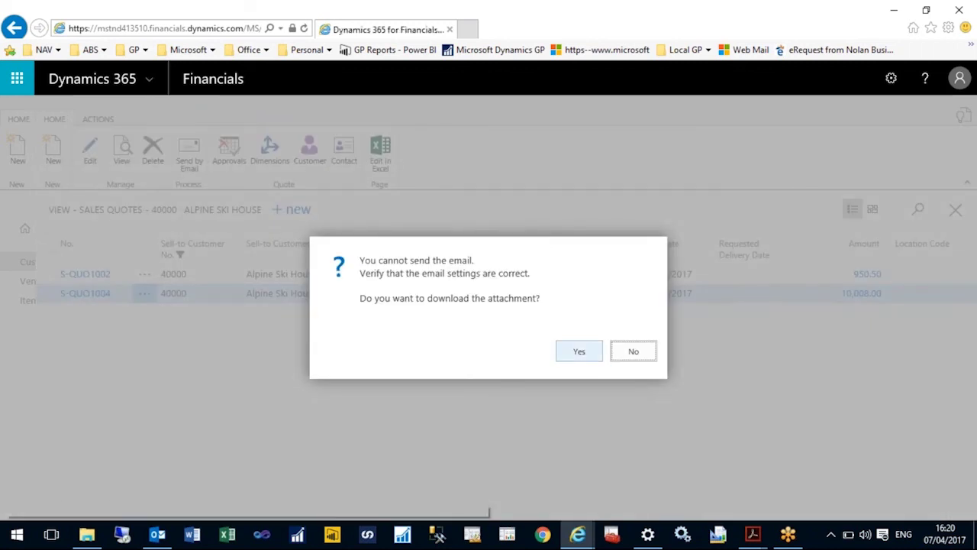
Download the invoice attachment, open the PDF in Adobe Acrobat Reader and examine its addresses, item line and totals.
{"action": "left_click", "coordinate": [579, 351]}
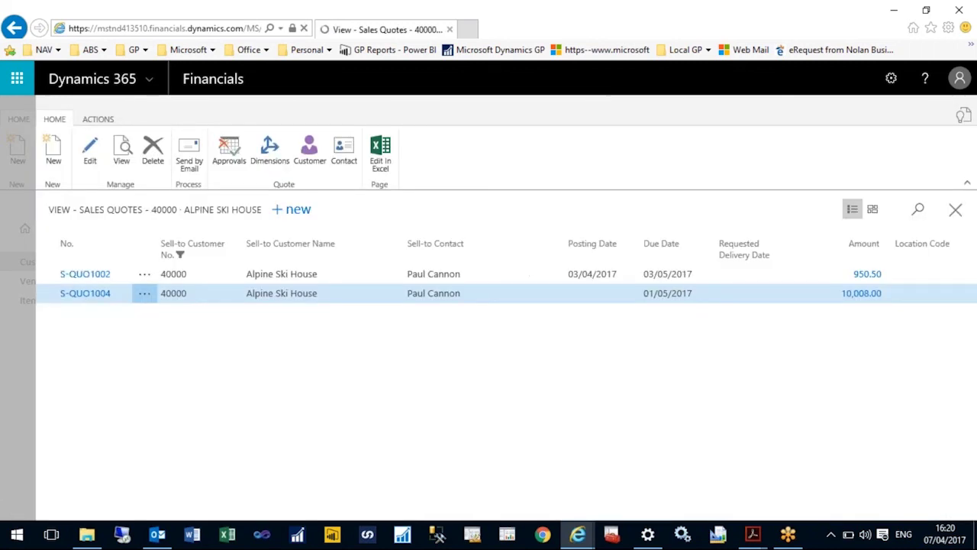
{"action": "left_click", "coordinate": [681, 504]}
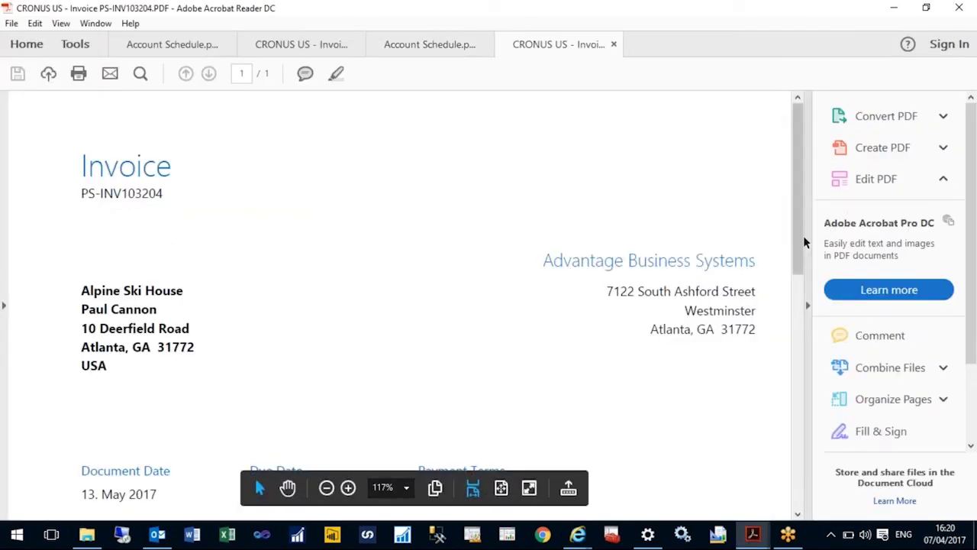
{"action": "left_click_drag", "start_coordinate": [804, 235], "coordinate": [803, 406]}
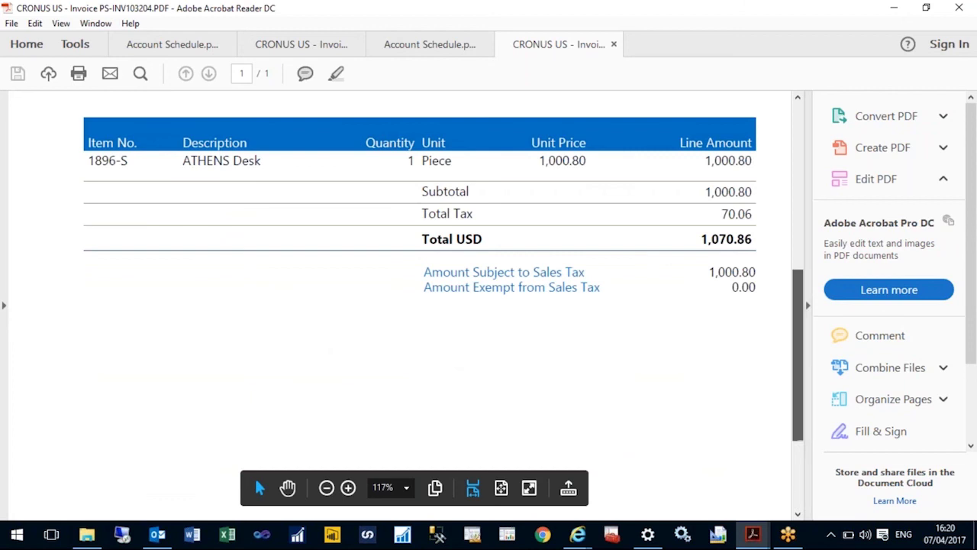
{"action": "left_click_drag", "start_coordinate": [798, 329], "coordinate": [778, 179]}
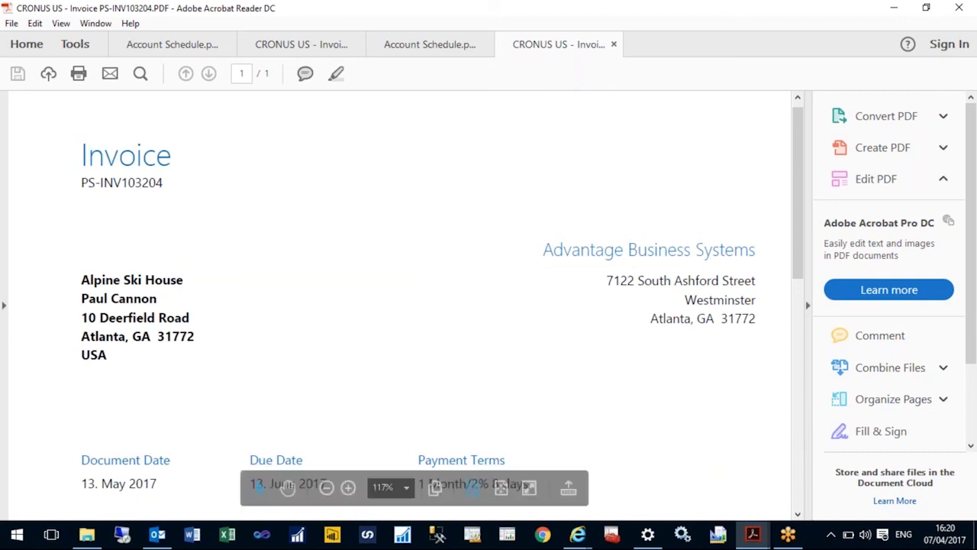
Switch to the Office 365 home page in the browser, glance at the Outlook mailbox and return to the home page.
{"action": "mouse_move", "coordinate": [580, 538]}
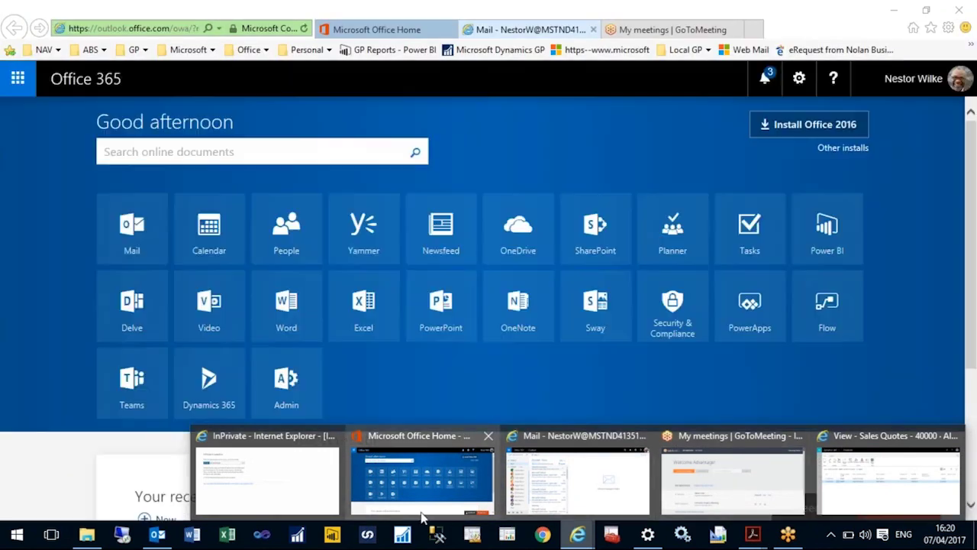
{"action": "left_click", "coordinate": [422, 481]}
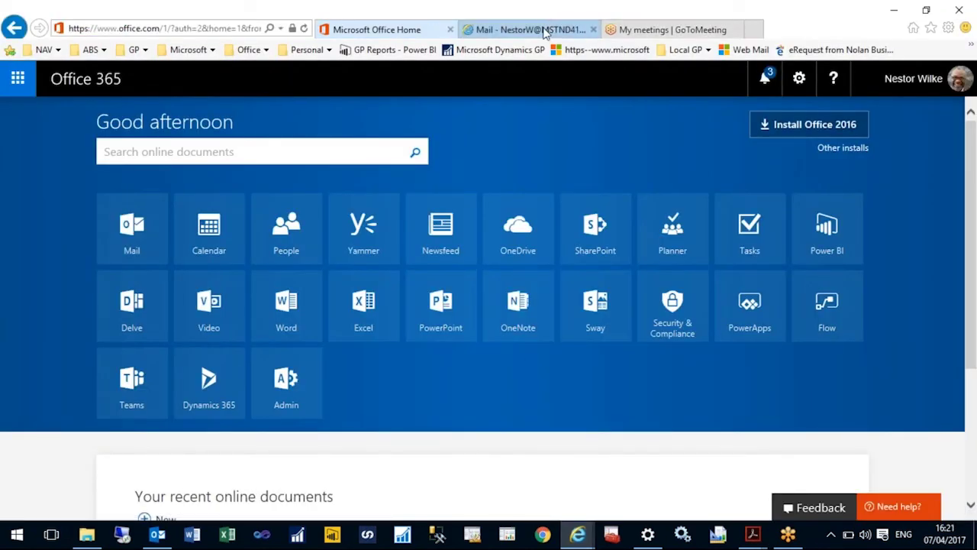
{"action": "left_click", "coordinate": [580, 29]}
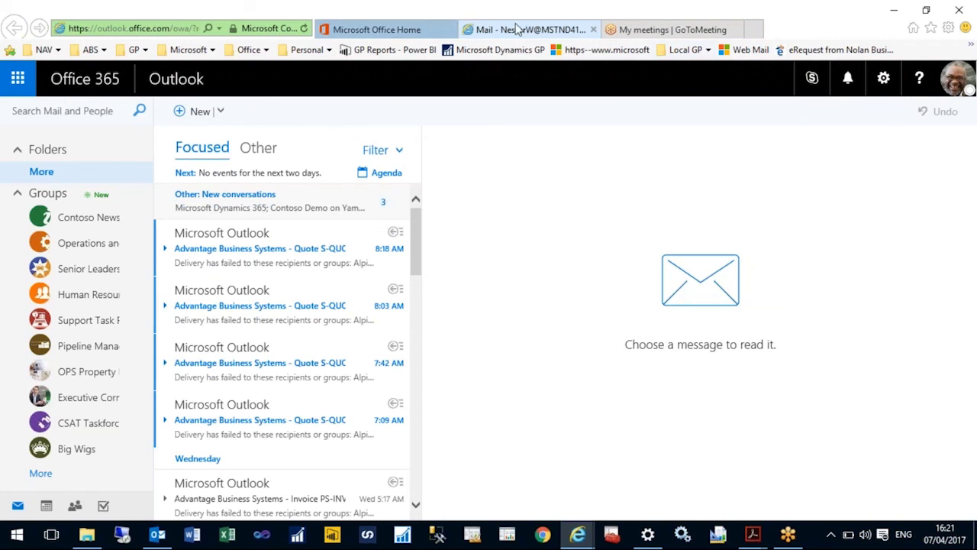
{"action": "left_click", "coordinate": [401, 30]}
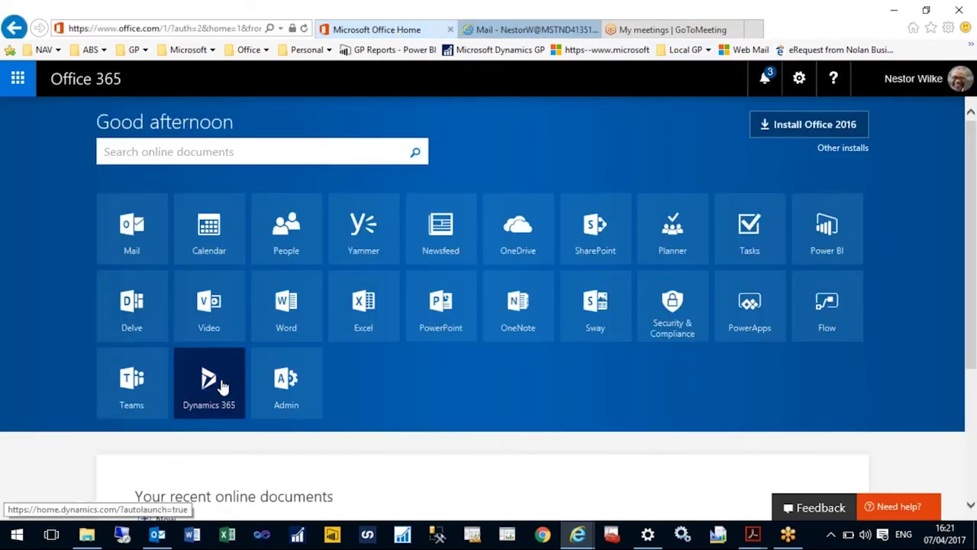